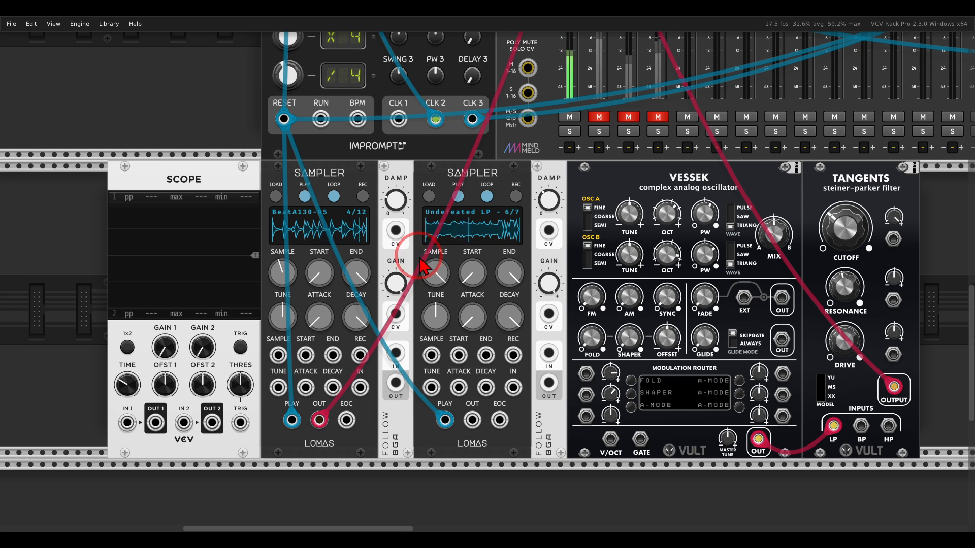
Patch the first sampler's output into Scope IN 1 and through the adjacent Follow module into Scope IN 2.
scroll(425, 264, left, 3)
scroll(424, 239, up, 2)
drag(262, 436, 533, 432)
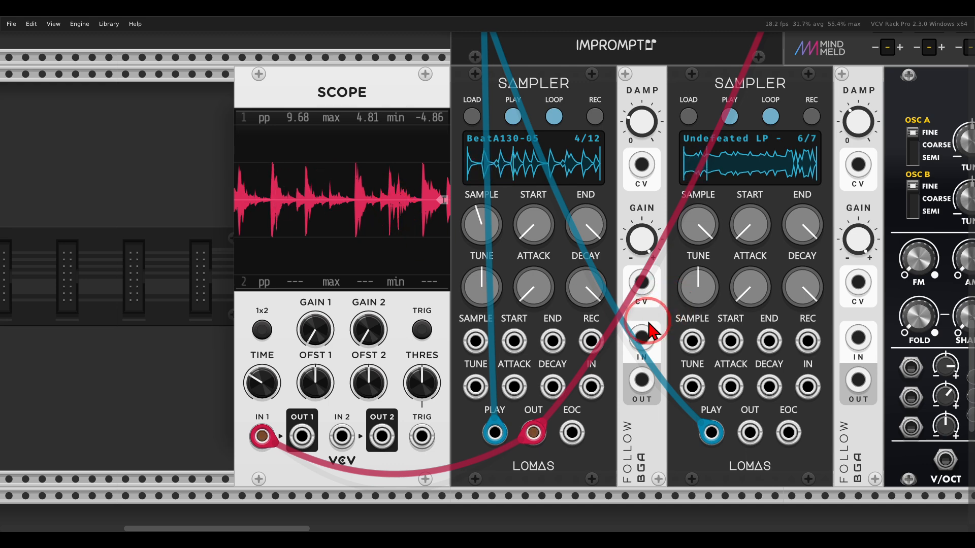
drag(645, 331, 535, 429)
mouse_move(641, 381)
mouse_down()
mouse_move(392, 438)
mouse_move(342, 437)
mouse_up()
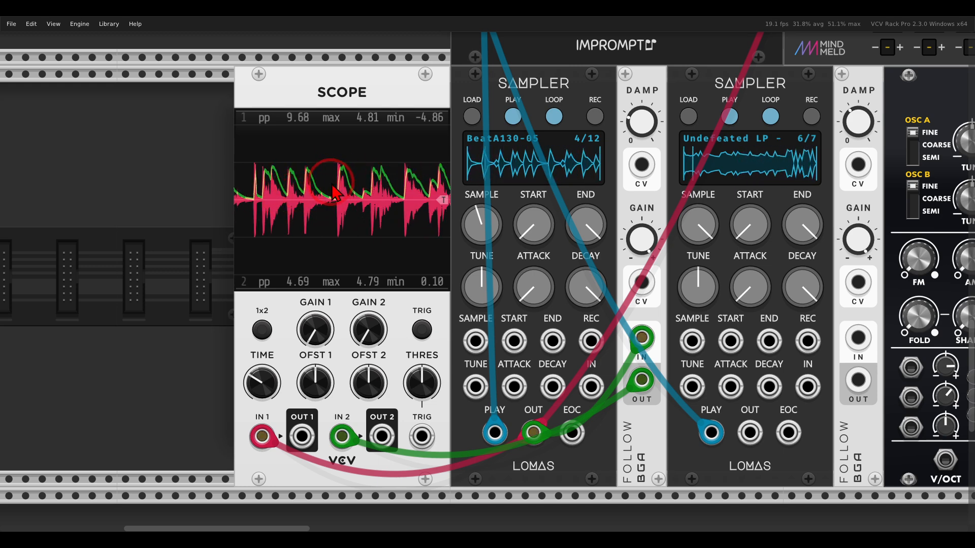
Disconnect the first sampler's output from the mixer's SAMP left input.
drag(648, 159, 349, 428)
drag(528, 252, 491, 392)
drag(552, 98, 500, 176)
drag(470, 460, 470, 284)
scroll(470, 287, down, 5)
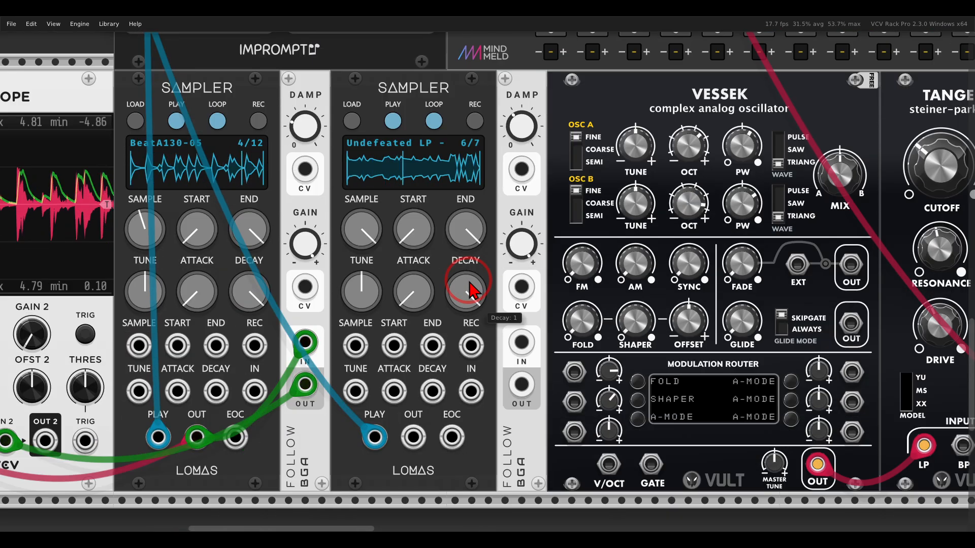
scroll(470, 287, down, 2)
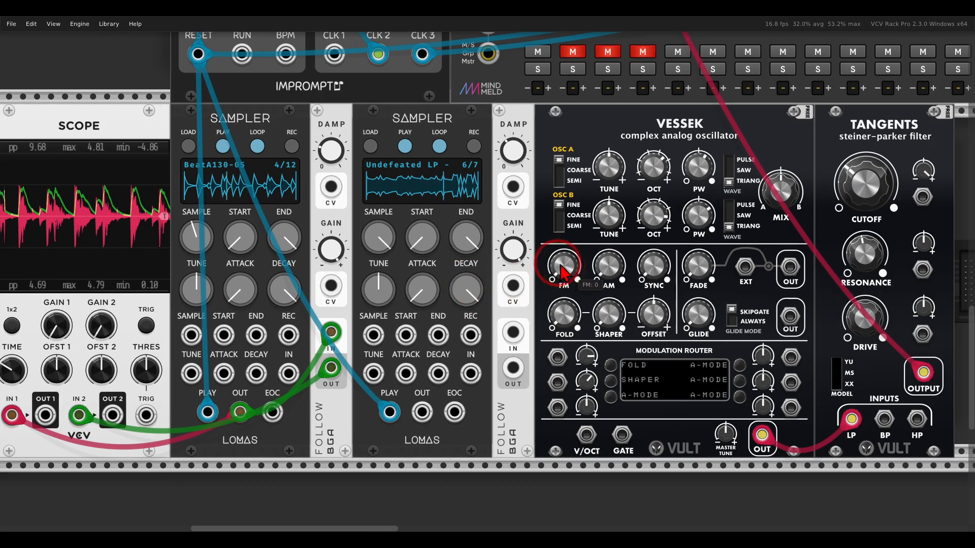
drag(563, 265, 484, 265)
mouse_move(637, 107)
mouse_down()
mouse_move(566, 145)
mouse_move(641, 121)
mouse_up()
drag(826, 117, 859, 112)
key(Escape)
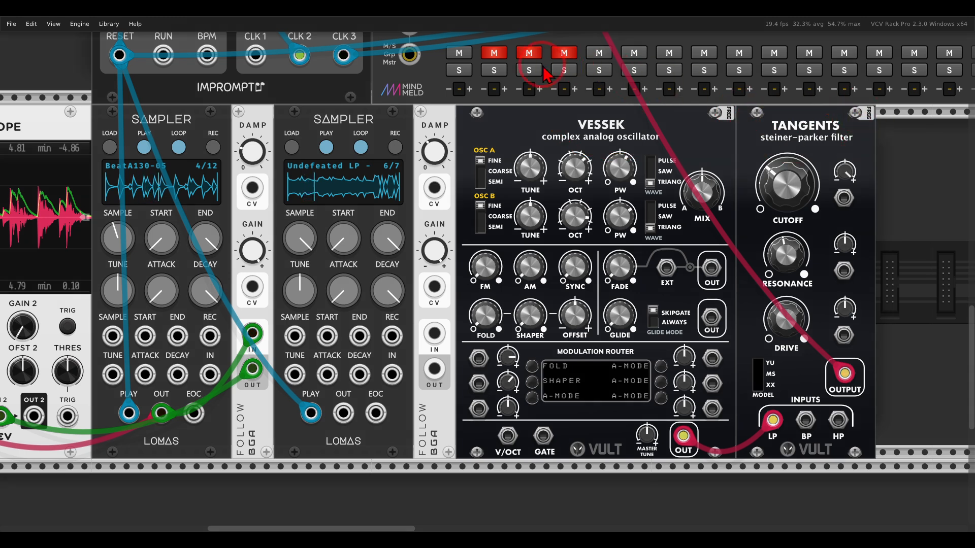
Unmute the mixer's VSSK channel and patch the first Follow module's output to the Tangents filter's cutoff CV input.
click(500, 55)
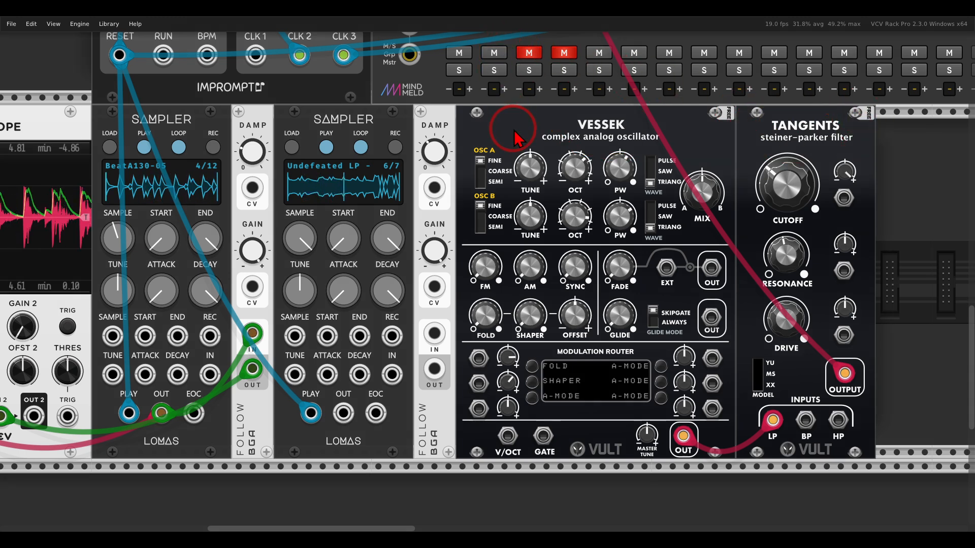
mouse_move(794, 186)
mouse_down()
mouse_move(792, 133)
mouse_move(796, 190)
mouse_up()
drag(253, 368, 845, 200)
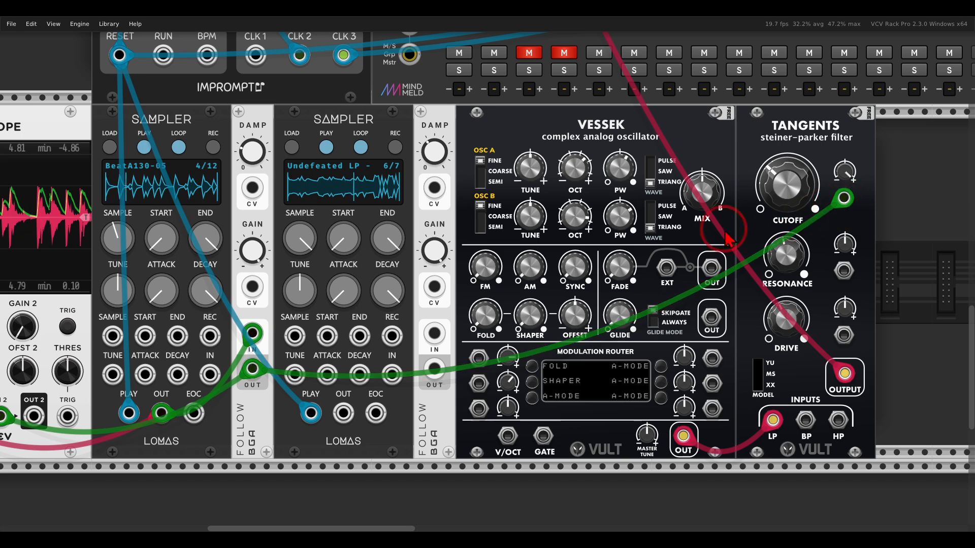
Patch the mixer's SAMP left input back to the first sampler's output.
scroll(491, 257, down, 5)
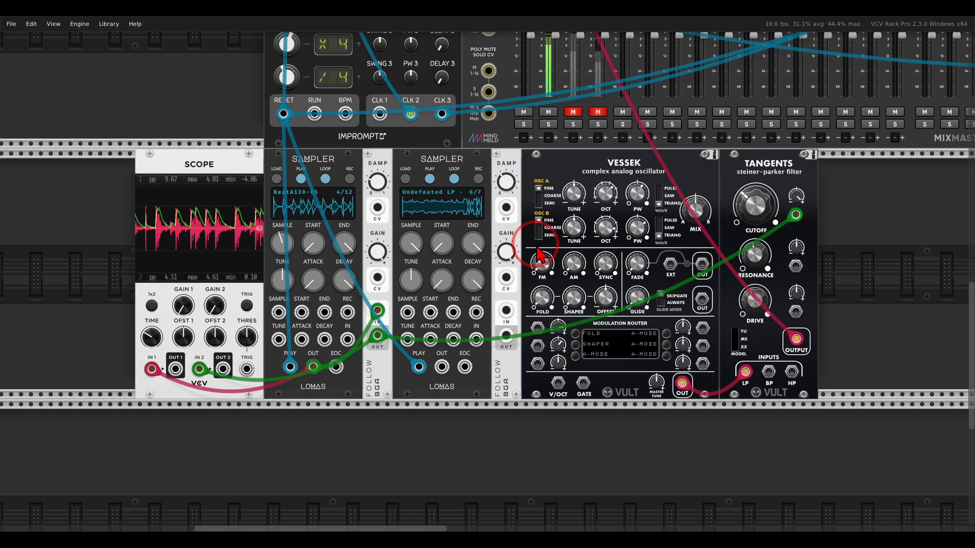
scroll(536, 247, up, 5)
drag(523, 50, 313, 494)
key(1)
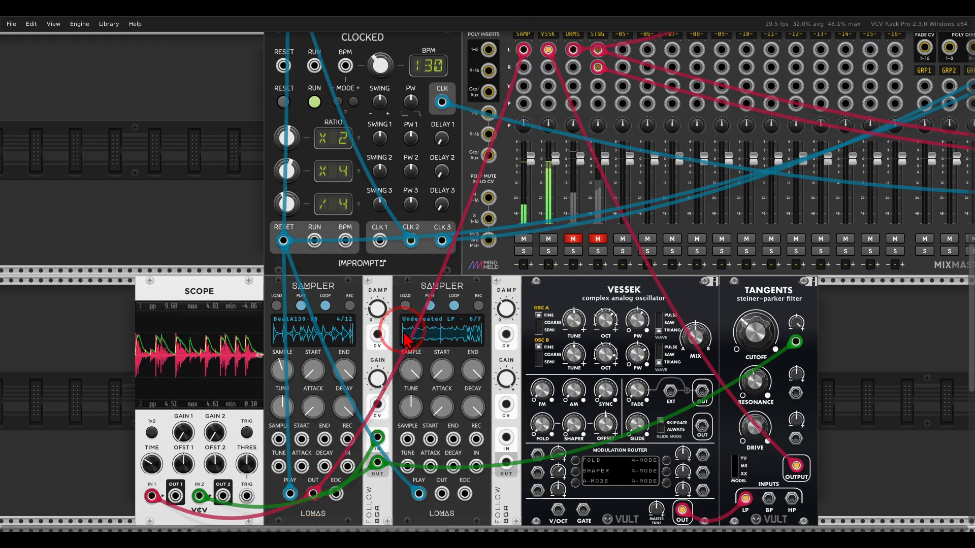
Remove the first sampler's cable from the SAMP left input and mute the VSSK channel.
mouse_move(525, 57)
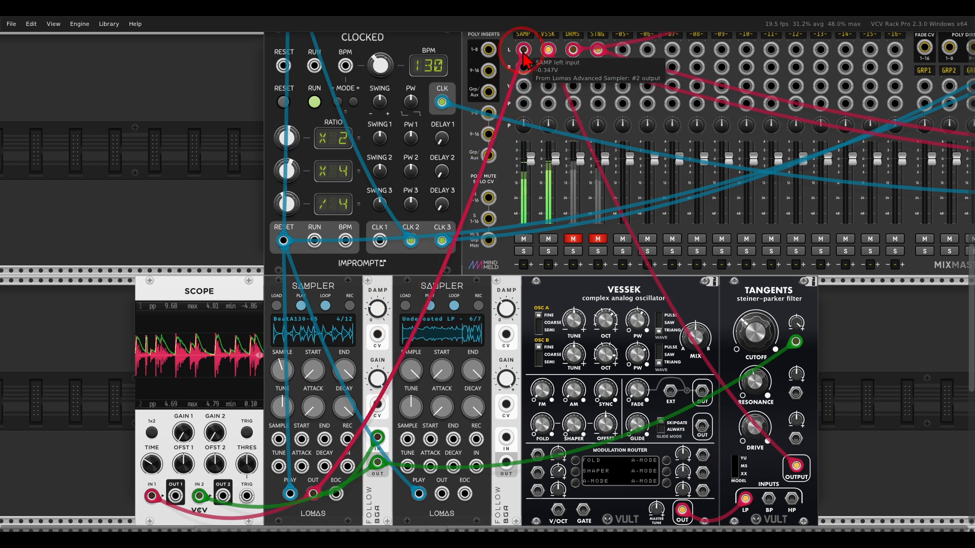
drag(523, 50, 506, 55)
drag(520, 280, 508, 190)
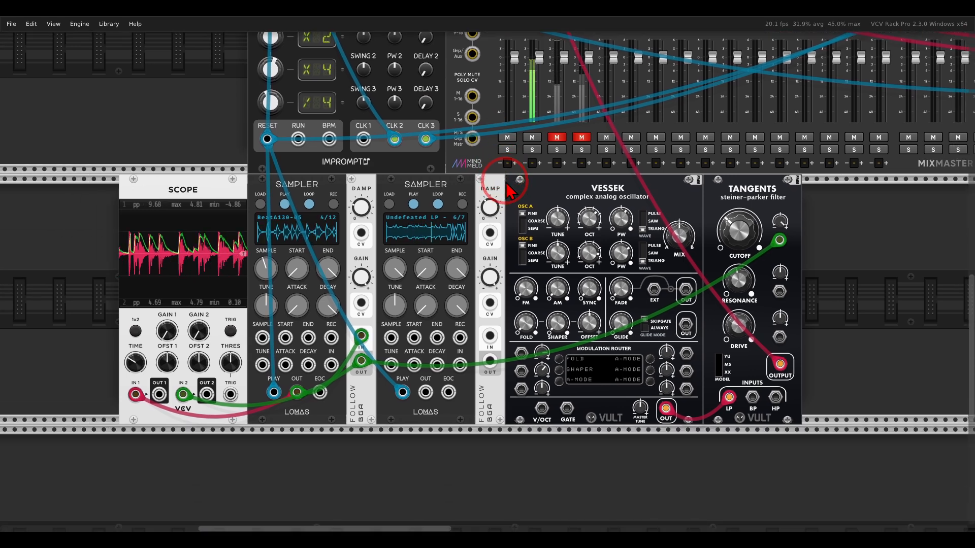
click(532, 137)
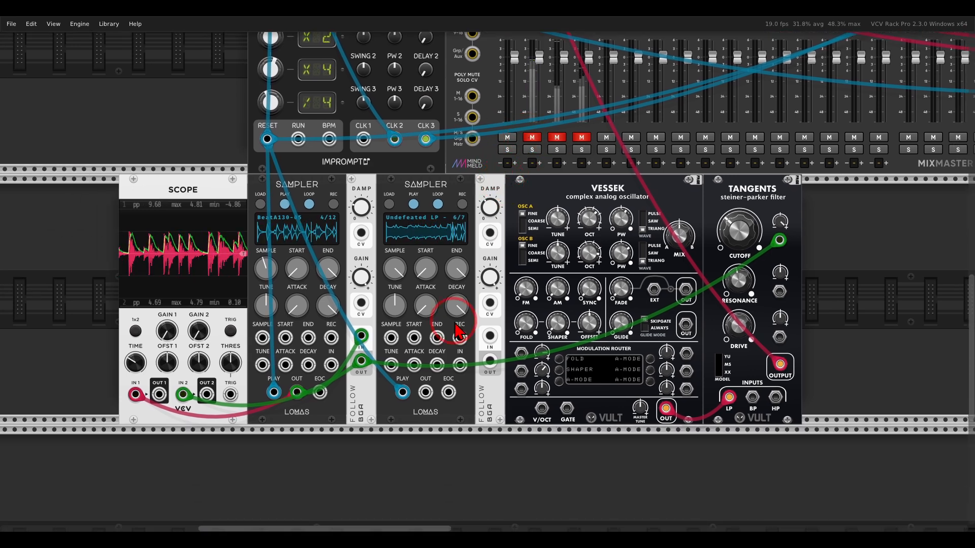
Patch the second sampler's output to the mixer's SAMP left input.
drag(426, 394, 511, 107)
scroll(429, 228, down, 5)
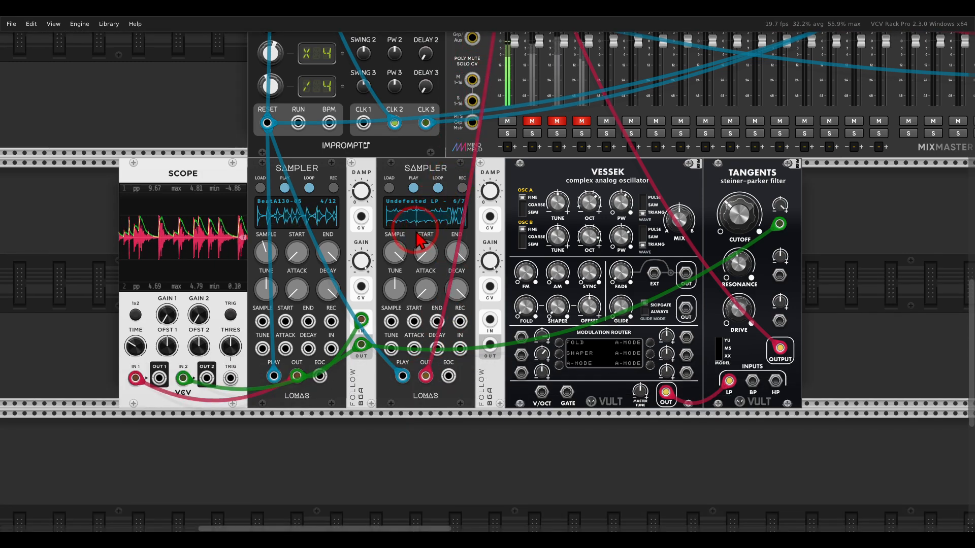
scroll(417, 236, up, 2)
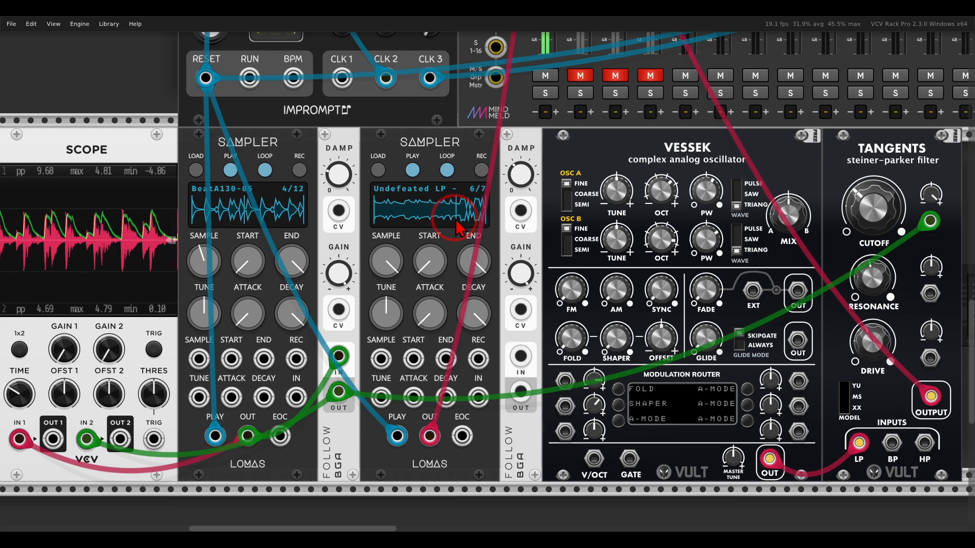
Remove the second sampler's cable from the mixer's SAMP left input.
scroll(510, 185, up, 5)
scroll(513, 188, up, 3)
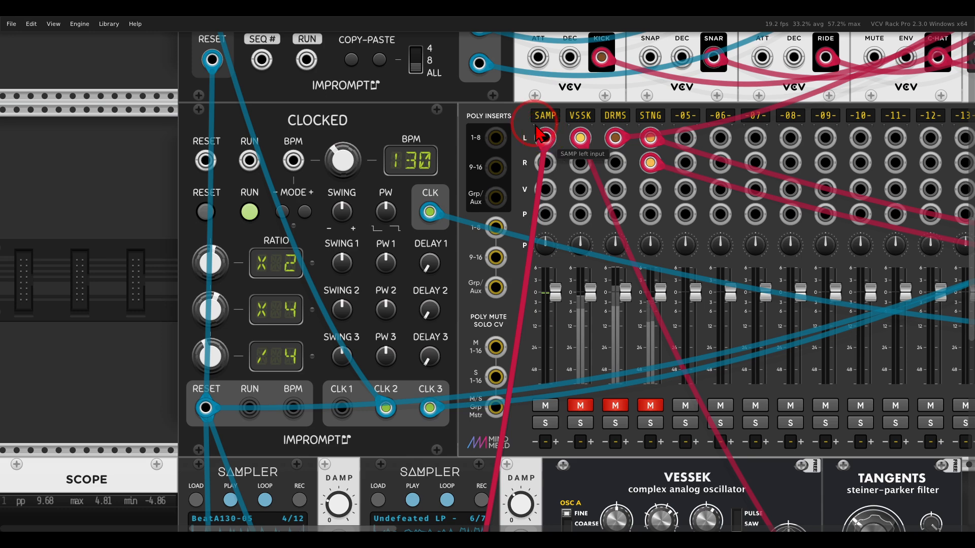
scroll(501, 211, down, 4)
scroll(501, 211, down, 4)
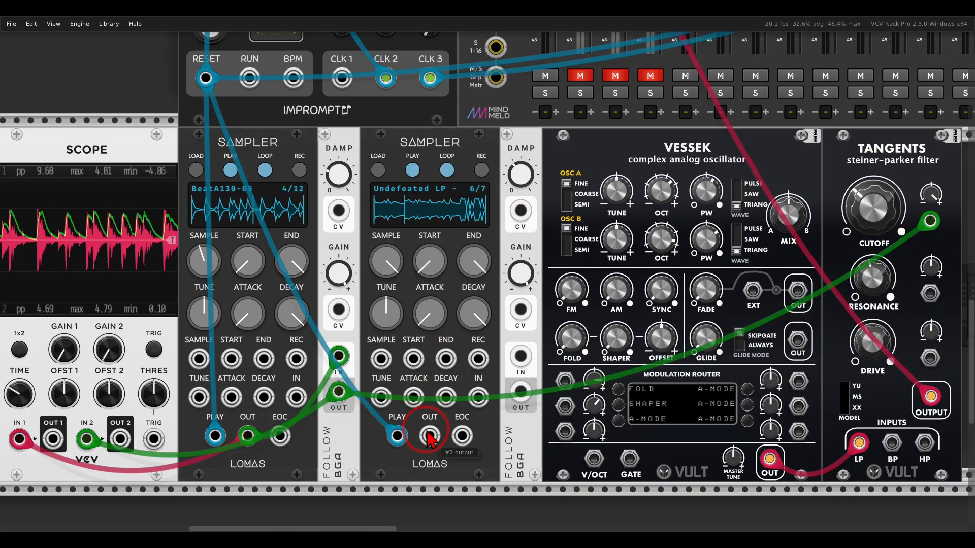
Patch the second sampler into the second Follow module and that module's output into the first two Vessek modulation router inputs.
drag(430, 435, 520, 356)
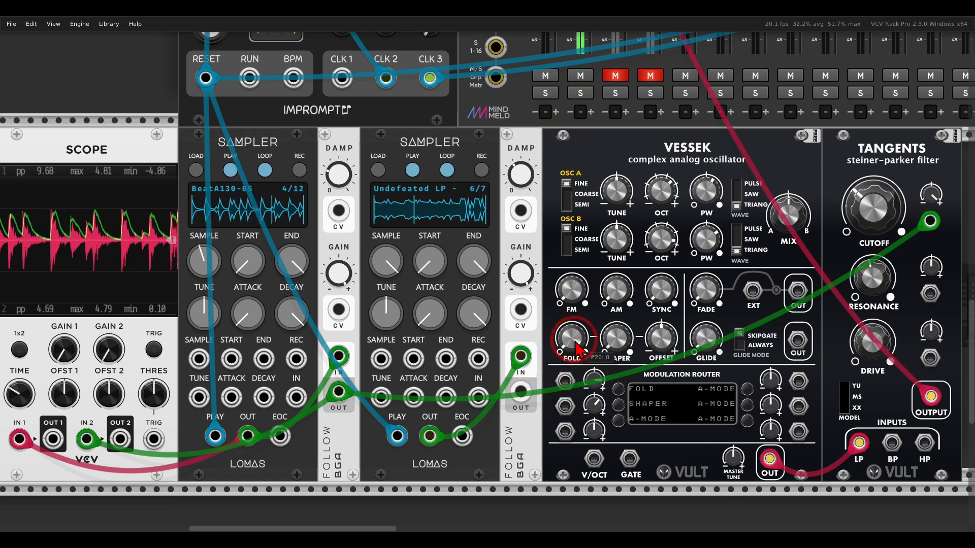
click(565, 229)
drag(520, 391, 565, 381)
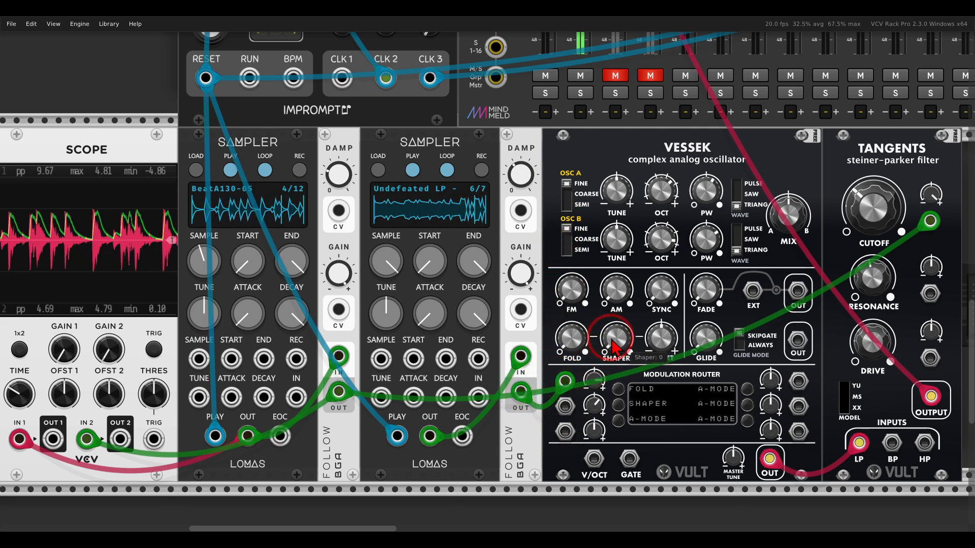
drag(564, 407, 520, 391)
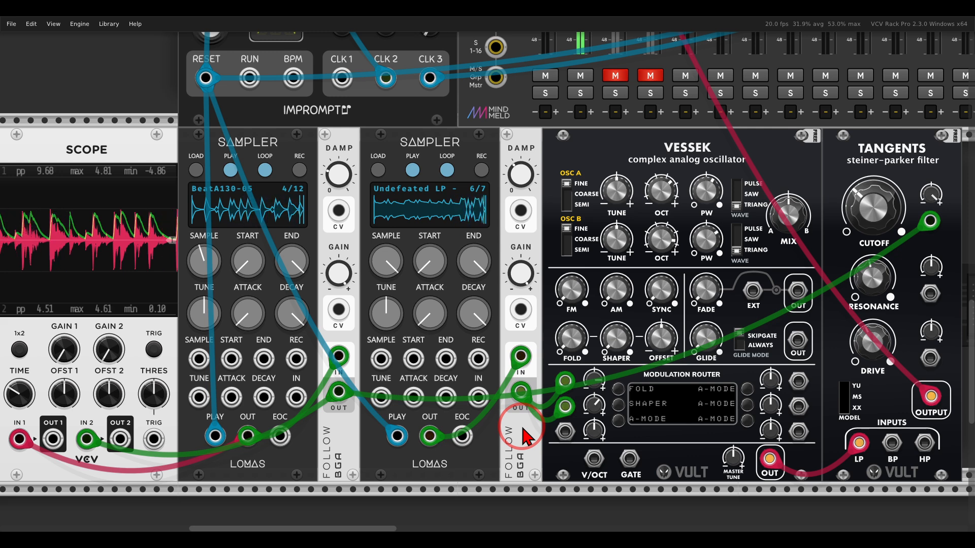
drag(410, 151, 429, 118)
mouse_move(270, 121)
mouse_down()
mouse_move(260, 164)
mouse_move(250, 116)
mouse_up()
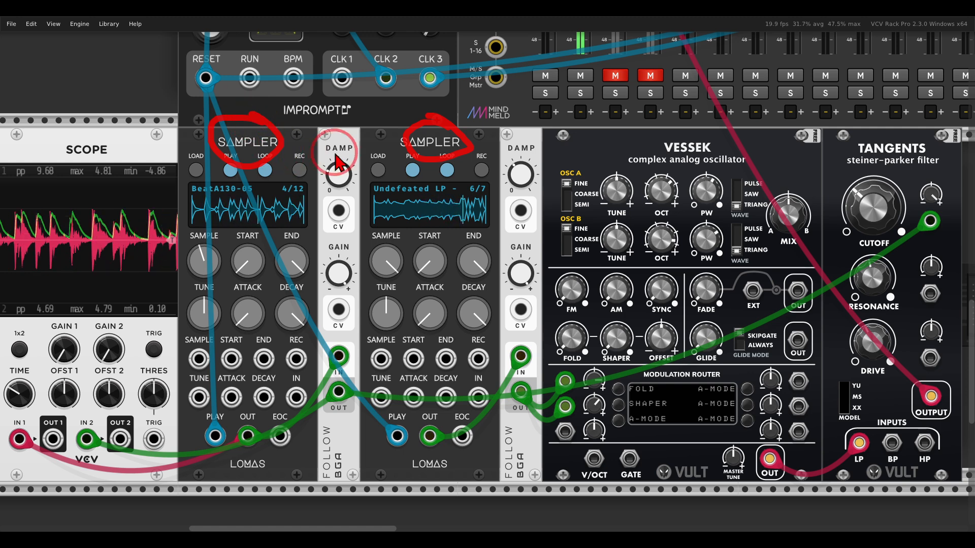
mouse_move(487, 179)
mouse_down()
mouse_move(446, 167)
mouse_move(376, 228)
mouse_move(491, 236)
mouse_move(491, 182)
mouse_move(470, 184)
mouse_move(457, 248)
mouse_move(495, 205)
mouse_up()
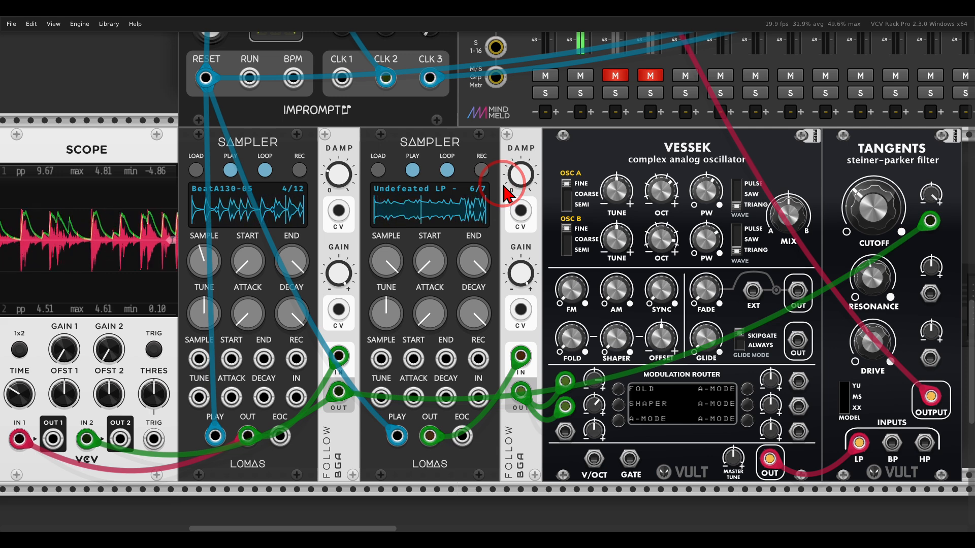
Mute the VSSK channel and unmute the DRMS channel on the mixer.
scroll(505, 194, down, 3)
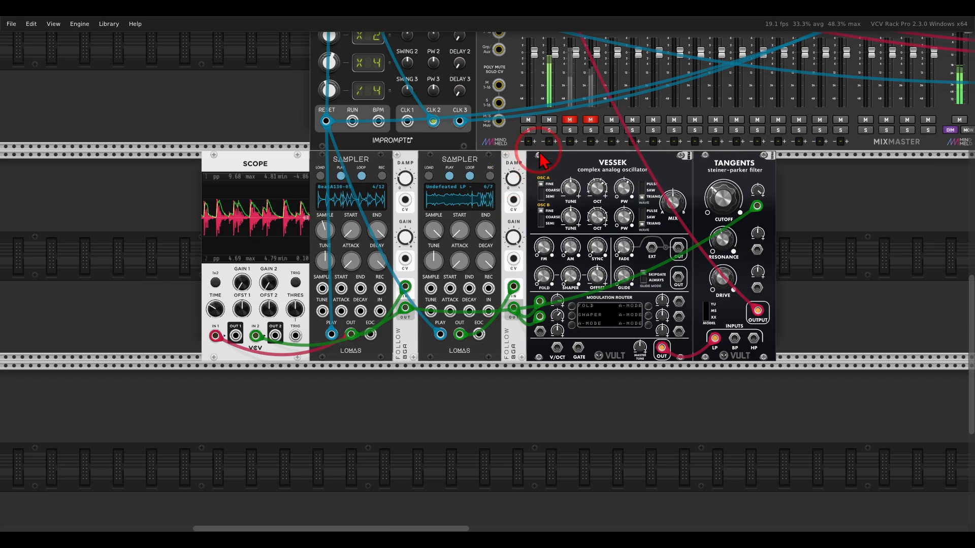
drag(548, 188, 476, 421)
drag(535, 160, 484, 273)
mouse_move(321, 57)
mouse_down()
mouse_move(256, 107)
mouse_move(303, 62)
mouse_up()
mouse_move(646, 72)
mouse_down()
mouse_move(398, 76)
mouse_move(609, 109)
mouse_move(642, 81)
mouse_move(533, 101)
mouse_up()
key(Escape)
mouse_move(660, 110)
mouse_down()
mouse_move(630, 119)
mouse_move(661, 111)
mouse_up()
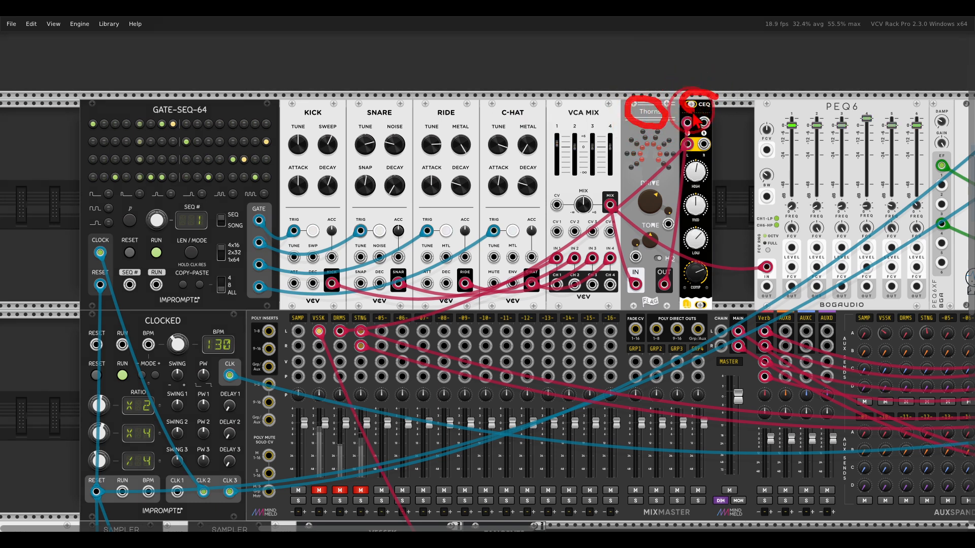
key(Escape)
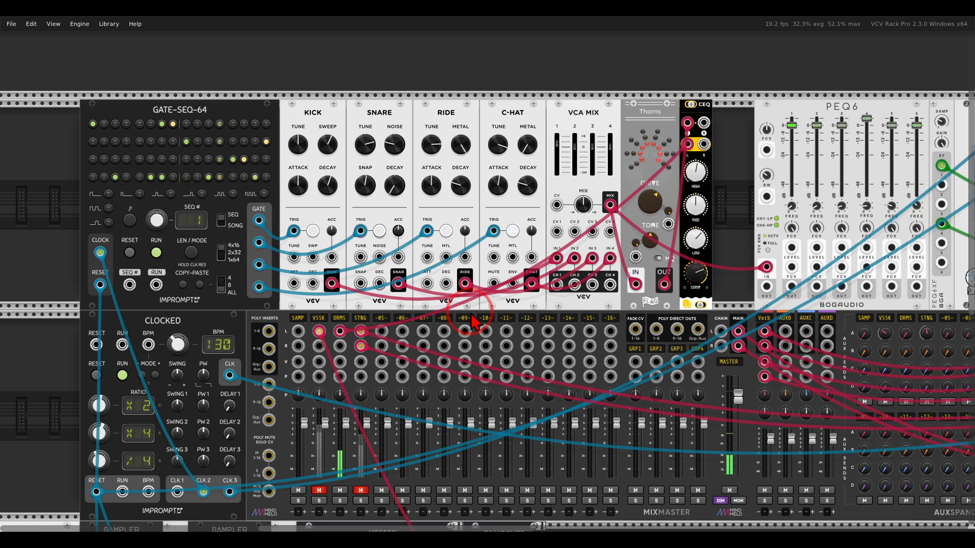
Examine the PEQ6 equalizer's six bands and the PEQ6XF damp control and envelope follower outputs, especially outputs 1 and 4.
scroll(431, 365, right, 10)
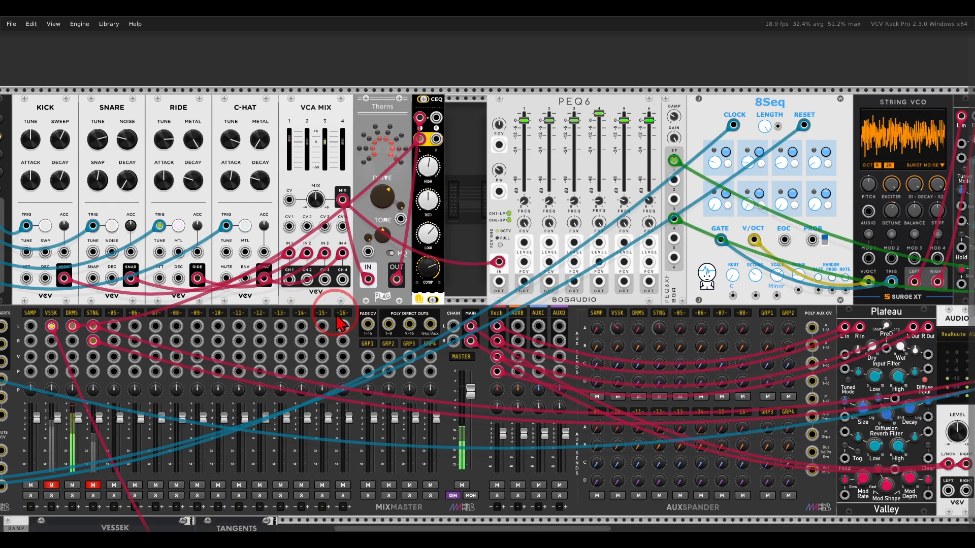
scroll(544, 120, up, 5)
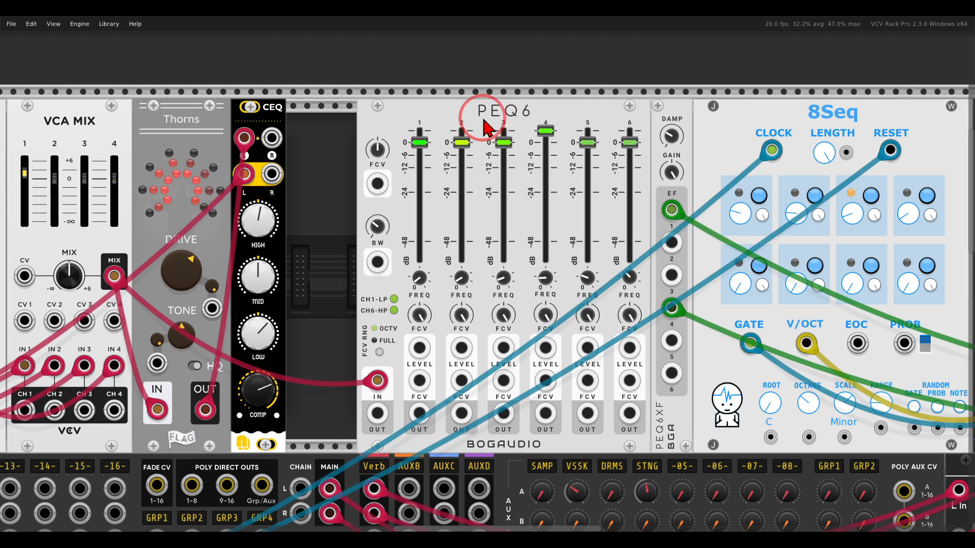
mouse_move(653, 125)
mouse_down()
mouse_move(539, 104)
mouse_move(421, 180)
mouse_move(641, 148)
mouse_up()
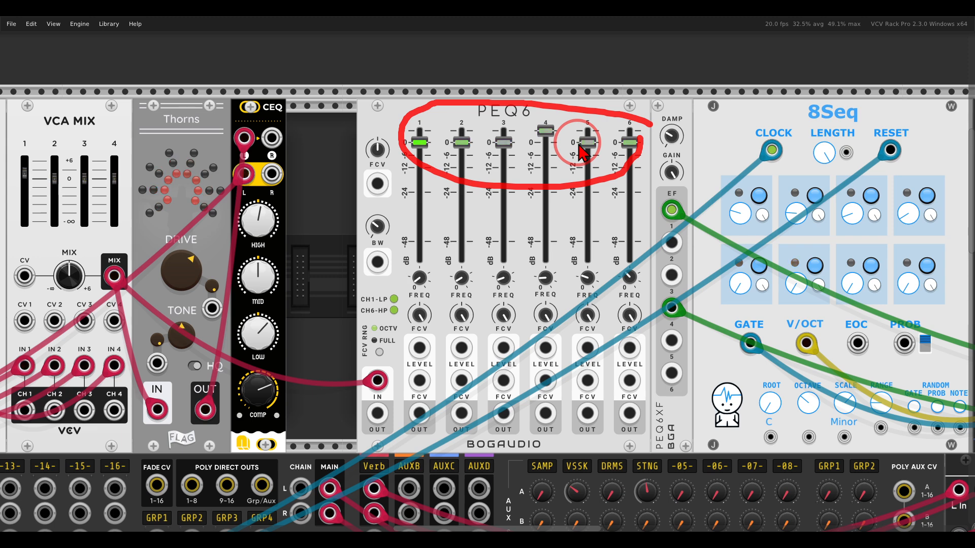
key(Escape)
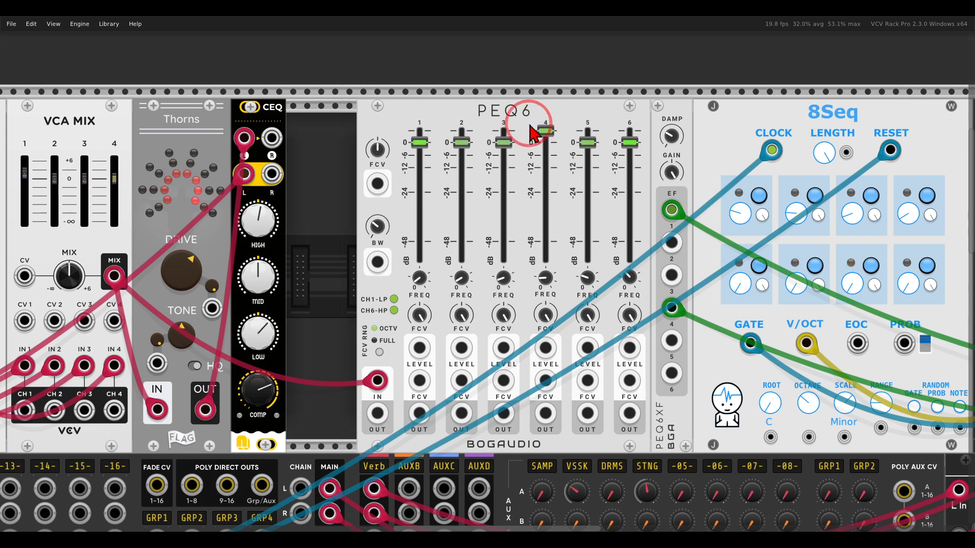
mouse_move(692, 98)
mouse_down()
mouse_move(649, 91)
mouse_move(660, 146)
mouse_move(705, 108)
mouse_move(694, 100)
mouse_up()
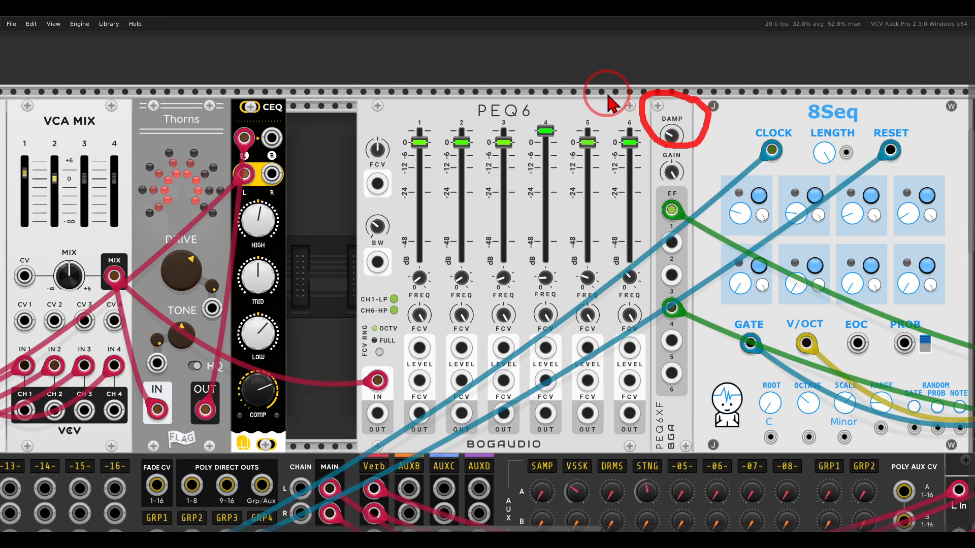
key(Escape)
drag(680, 198, 706, 181)
drag(689, 239, 707, 239)
mouse_move(685, 275)
mouse_down()
mouse_move(705, 276)
mouse_move(711, 309)
mouse_up()
drag(685, 346, 701, 350)
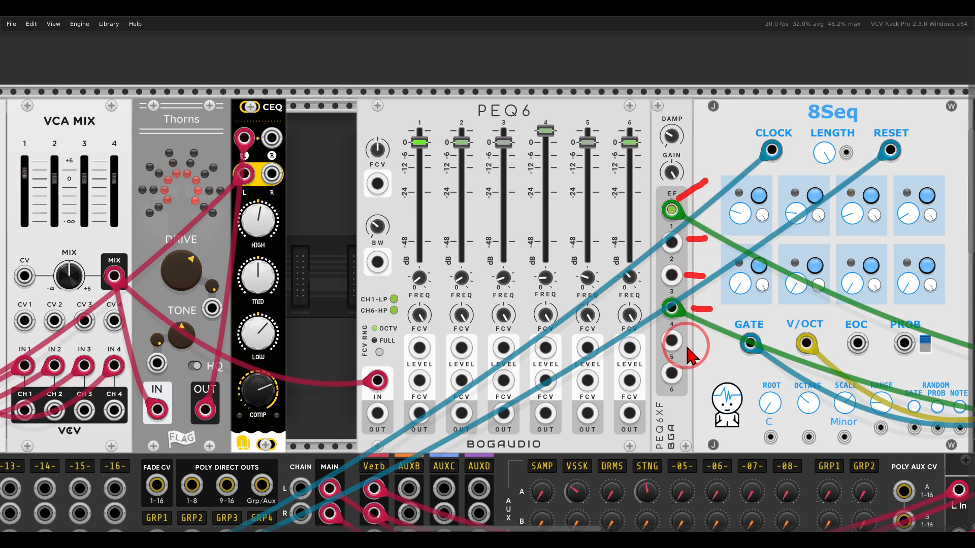
key(Escape)
drag(637, 253, 591, 242)
mouse_move(639, 185)
mouse_down()
mouse_move(612, 182)
mouse_move(646, 186)
mouse_up()
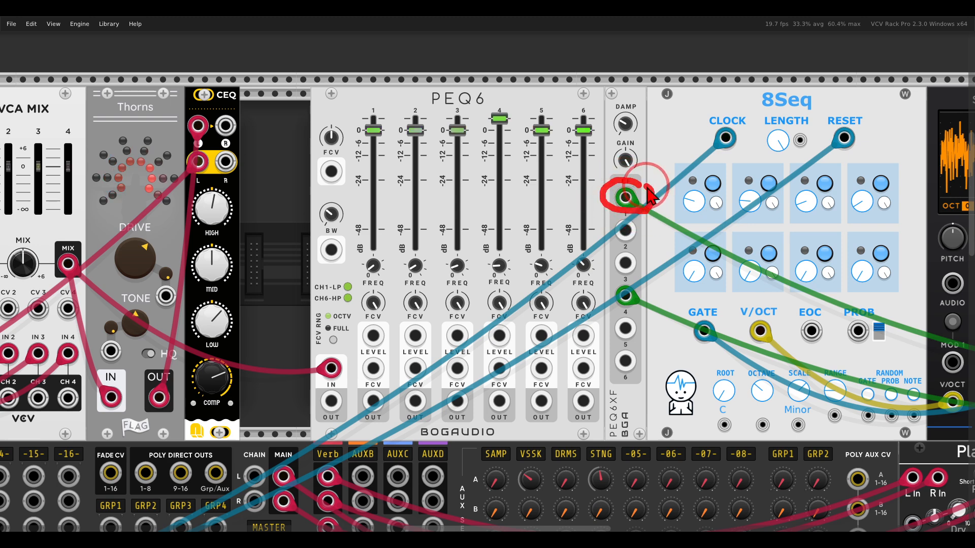
drag(639, 279, 633, 278)
drag(629, 314, 642, 279)
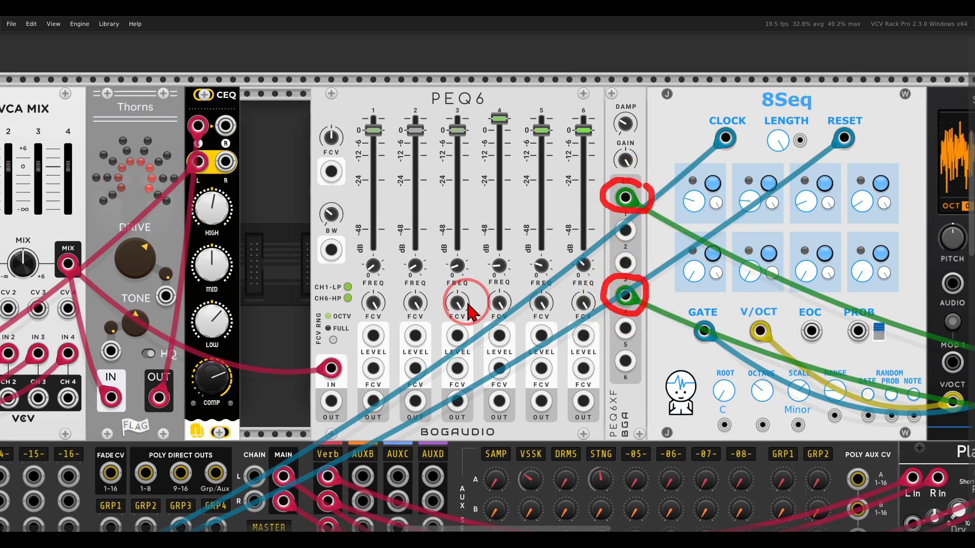
key(Escape)
Examine the String VCO, Plateau, Distortion and Filter chain and how the PEQ6XF envelopes are patched into it.
drag(648, 293, 425, 281)
scroll(425, 281, down, 2)
scroll(425, 280, down, 1)
drag(547, 276, 430, 244)
mouse_move(534, 128)
mouse_down()
mouse_move(533, 152)
mouse_move(533, 121)
mouse_up()
mouse_move(641, 130)
mouse_down()
mouse_move(612, 124)
mouse_move(606, 159)
mouse_move(629, 125)
mouse_up()
mouse_move(734, 132)
mouse_down()
mouse_move(702, 132)
mouse_move(744, 152)
mouse_move(729, 133)
mouse_up()
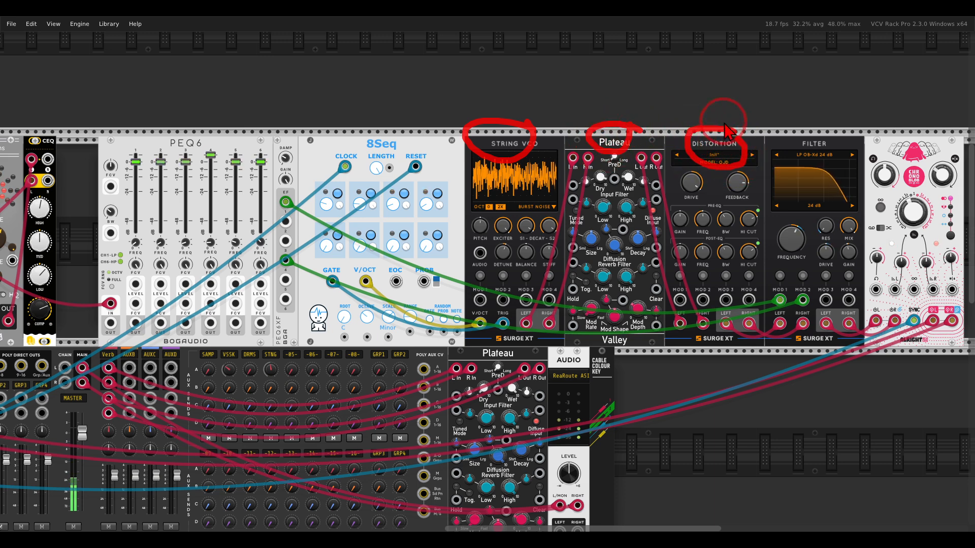
mouse_move(826, 131)
mouse_down()
mouse_move(807, 155)
mouse_move(835, 141)
mouse_up()
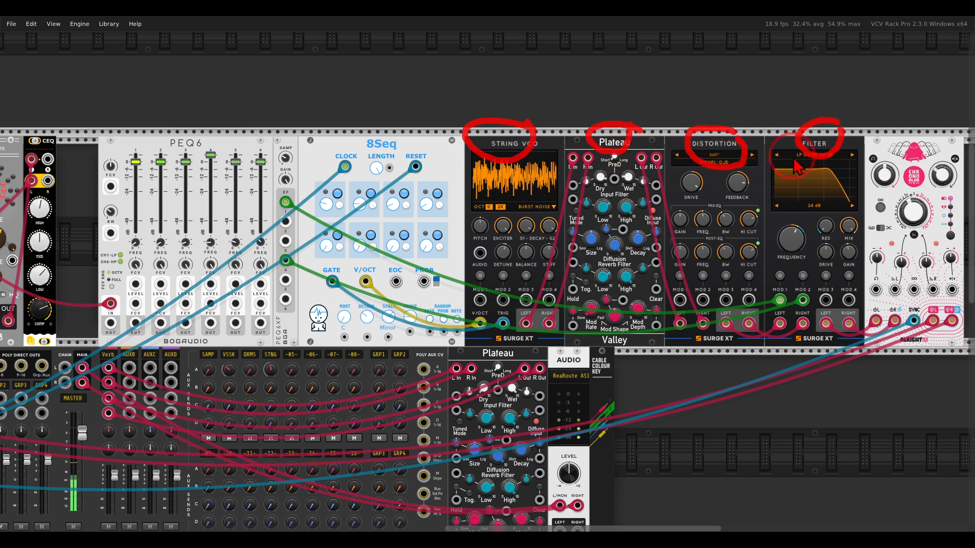
mouse_move(849, 222)
mouse_down()
mouse_move(784, 209)
mouse_move(823, 297)
mouse_move(849, 243)
mouse_up()
Mute the DRMS channel and unmute the STNG channel on the mixer.
drag(275, 341, 810, 190)
click(218, 380)
click(240, 380)
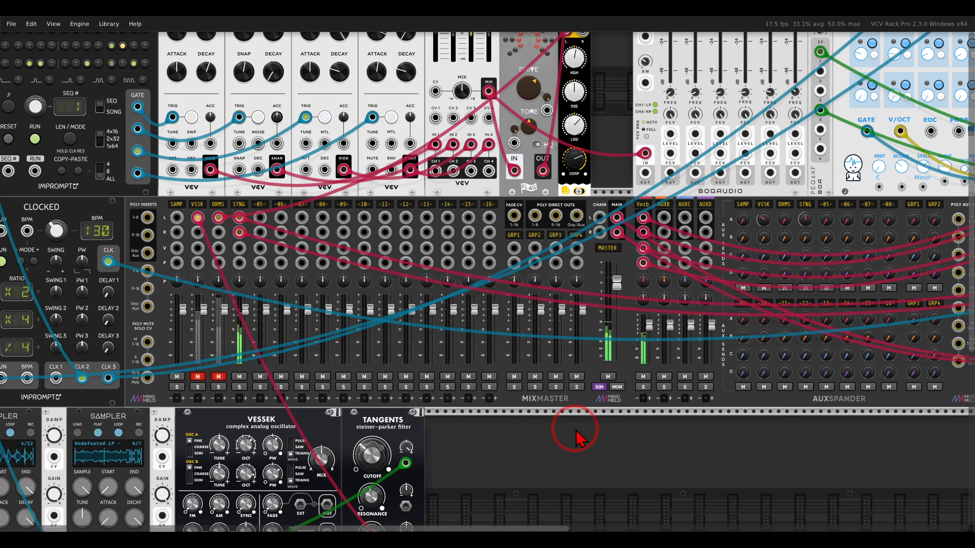
Slide the PEQ6 equalizer away from the PEQ6XF expander to break their link, and move it back against the expander.
drag(635, 431, 304, 489)
drag(457, 432, 249, 487)
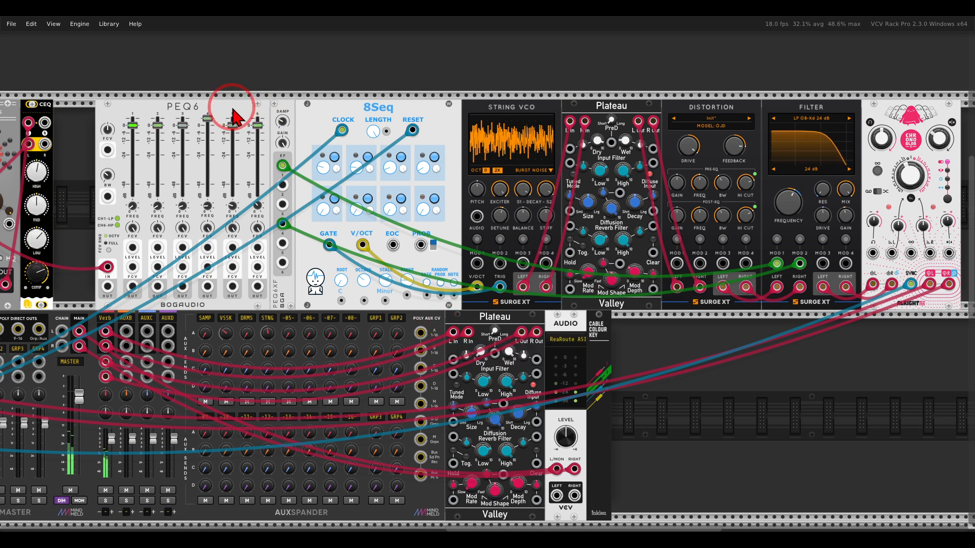
drag(231, 101, 224, 103)
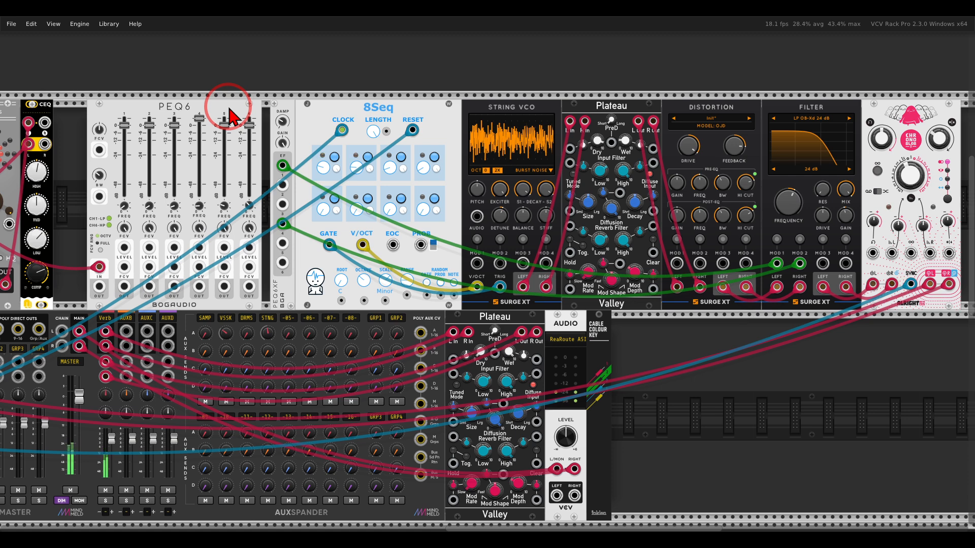
drag(227, 110, 238, 105)
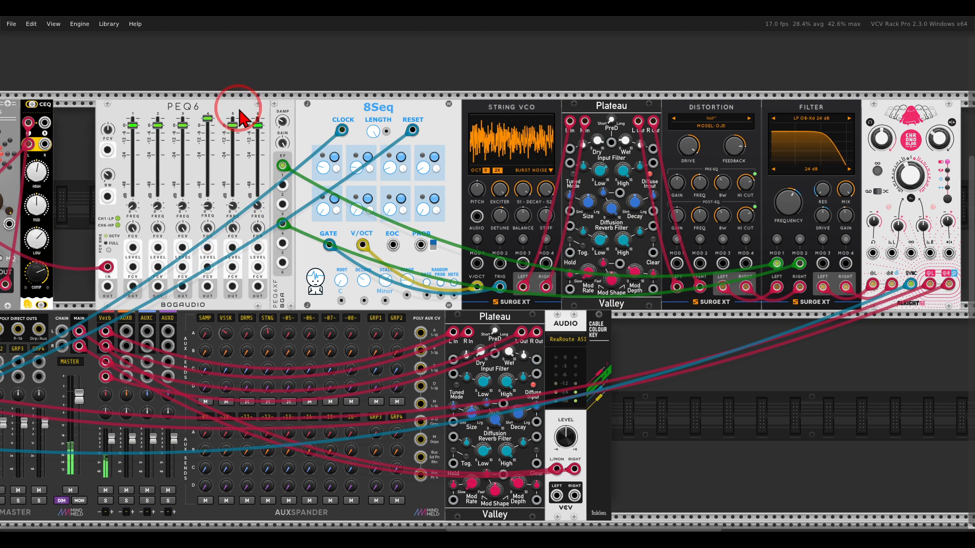
Unmute the DRMS and VSSK channels on the mixer.
drag(196, 306, 767, 201)
click(254, 386)
drag(372, 434, 526, 407)
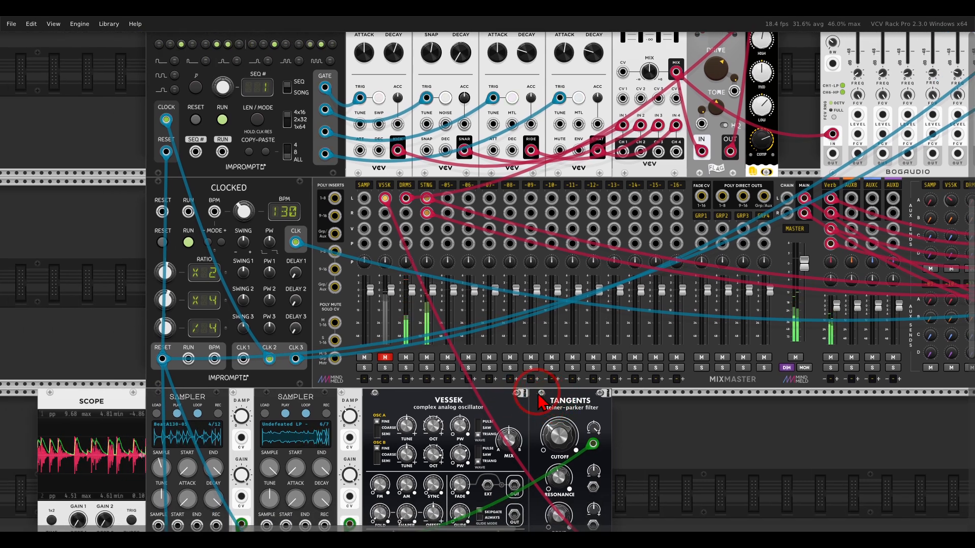
click(390, 361)
scroll(514, 395, down, 3)
drag(617, 412, 362, 396)
scroll(366, 359, down, 1)
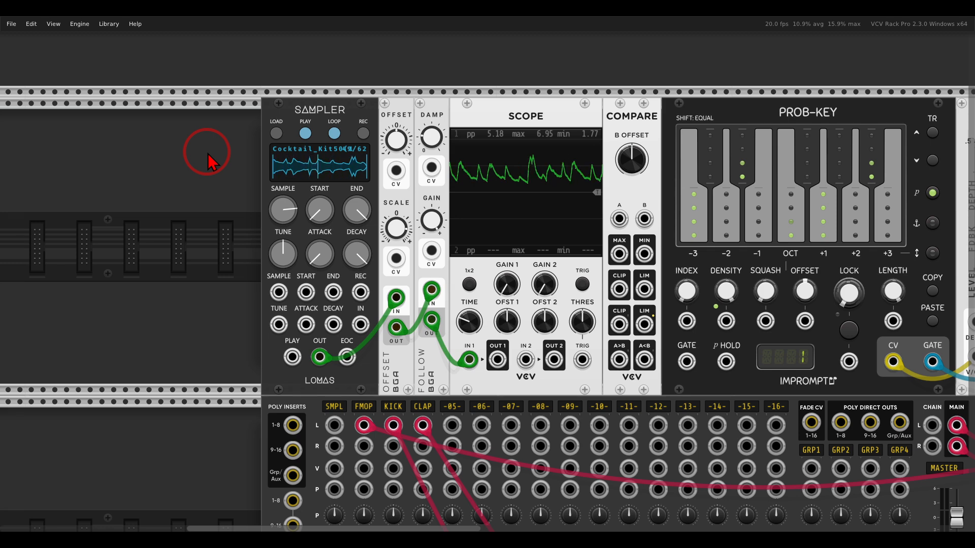
Patch the sampler's output into the mixer's left SMPL input to hear the sample, and unplug that cable again.
scroll(284, 305, down, 1)
drag(336, 401, 320, 334)
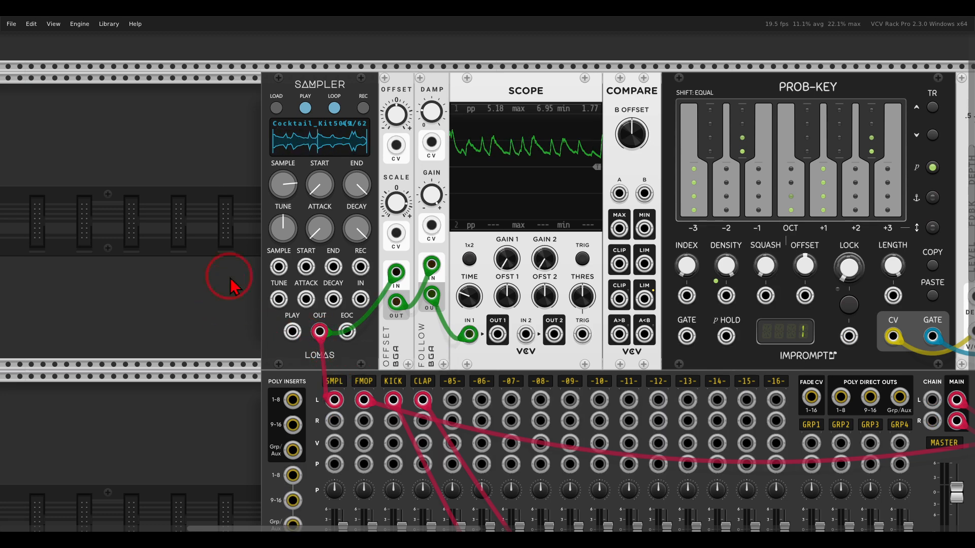
scroll(234, 282, up, 2)
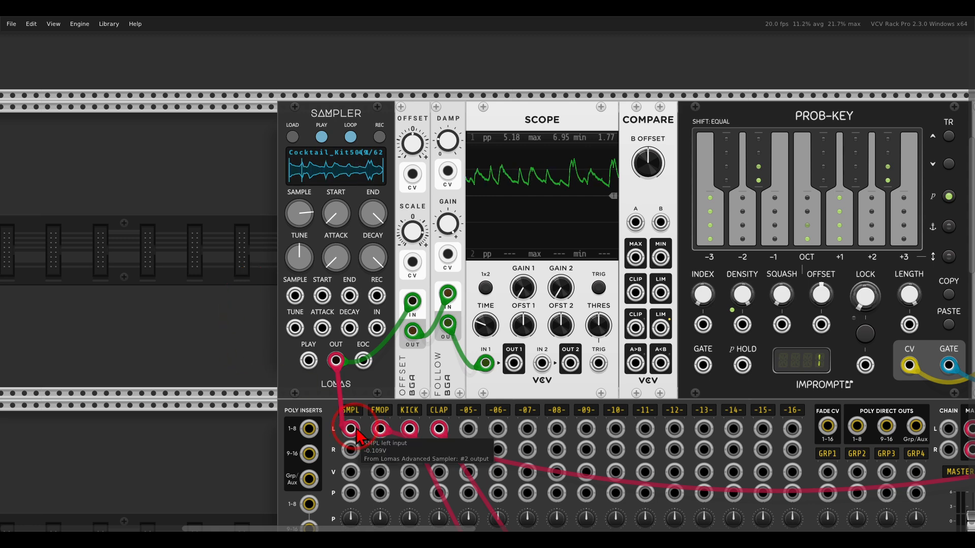
drag(351, 429, 264, 386)
Examine the sampler's signal path through the Offset and Scale controls and the Follow module to the scope.
click(442, 226)
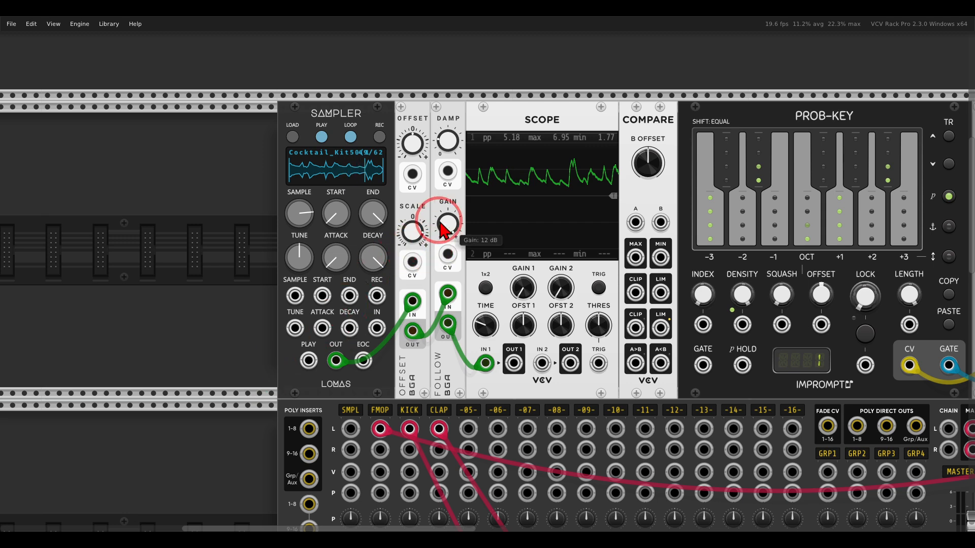
scroll(441, 223, up, 2)
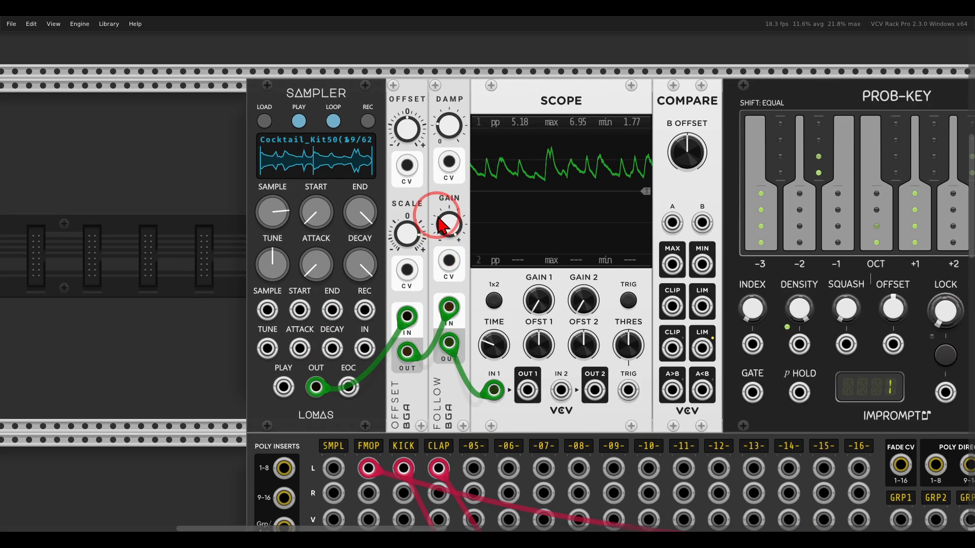
mouse_move(427, 81)
mouse_down()
mouse_move(379, 101)
mouse_move(429, 119)
mouse_move(431, 99)
mouse_up()
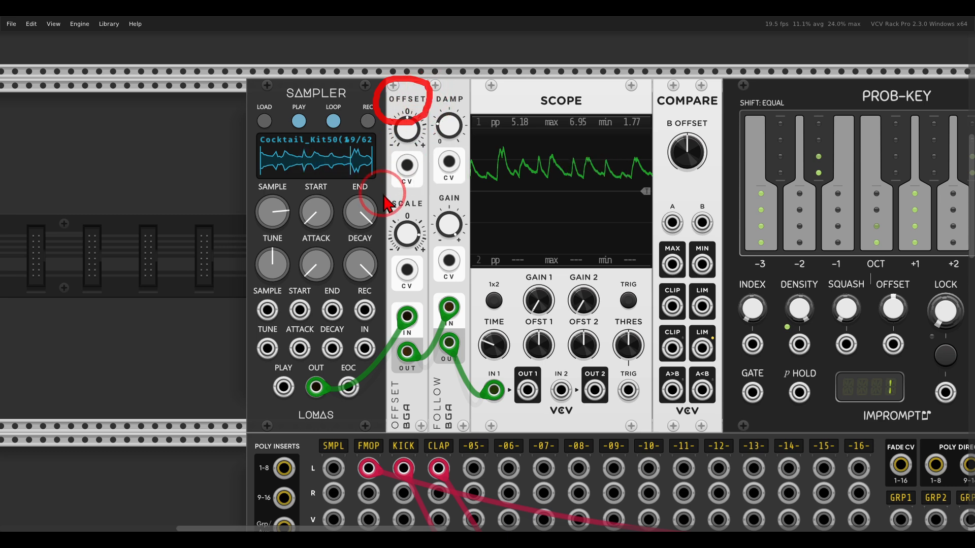
mouse_move(423, 219)
mouse_down()
mouse_move(409, 213)
mouse_move(387, 227)
mouse_move(392, 253)
mouse_move(431, 246)
mouse_move(422, 218)
mouse_up()
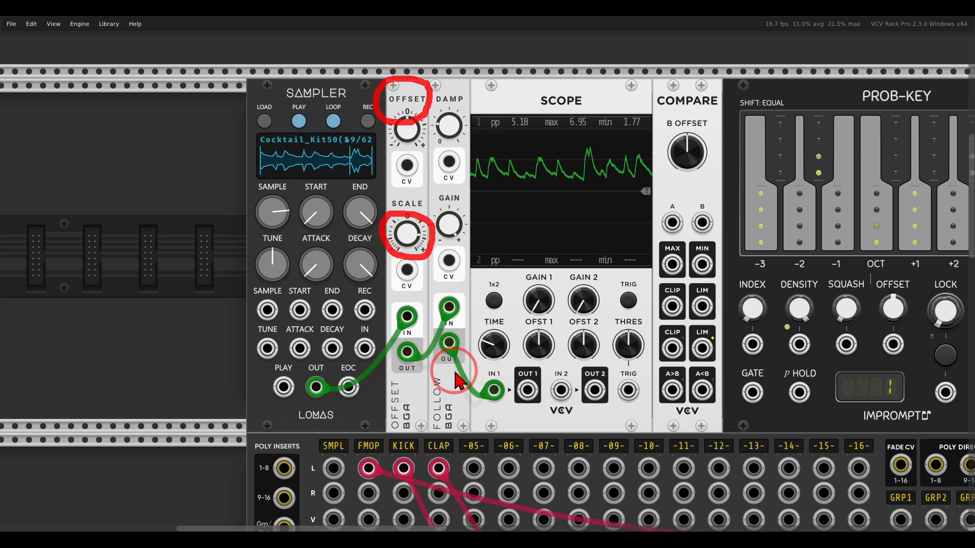
mouse_move(459, 378)
mouse_down()
mouse_move(422, 422)
mouse_move(459, 391)
mouse_up()
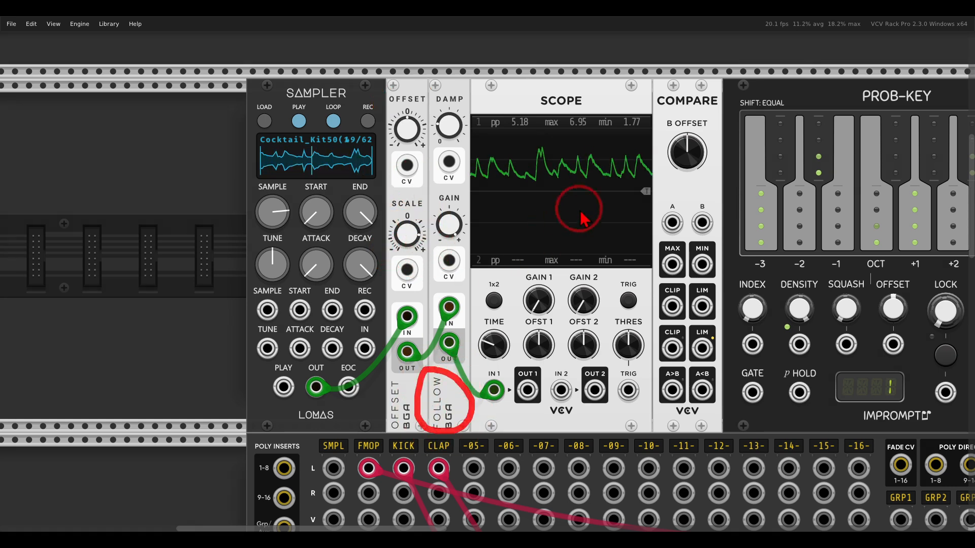
mouse_move(649, 149)
mouse_down()
mouse_move(485, 138)
mouse_move(514, 209)
mouse_move(651, 152)
mouse_up()
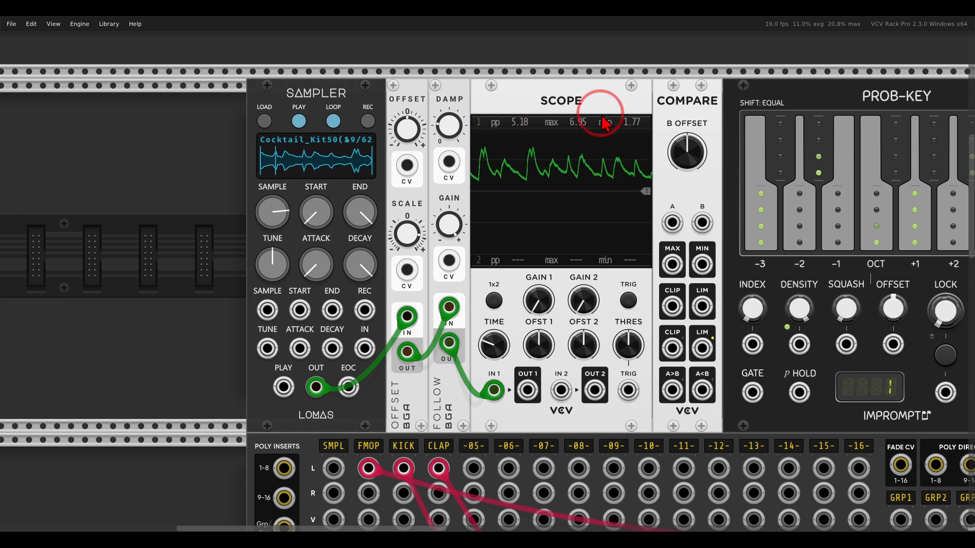
Examine the voice chain of the Prob-Key sequencer, the FM-OP oscillator and the Tap Dancer delay.
scroll(548, 102, right, 4)
scroll(474, 146, down, 2)
scroll(508, 160, right, 3)
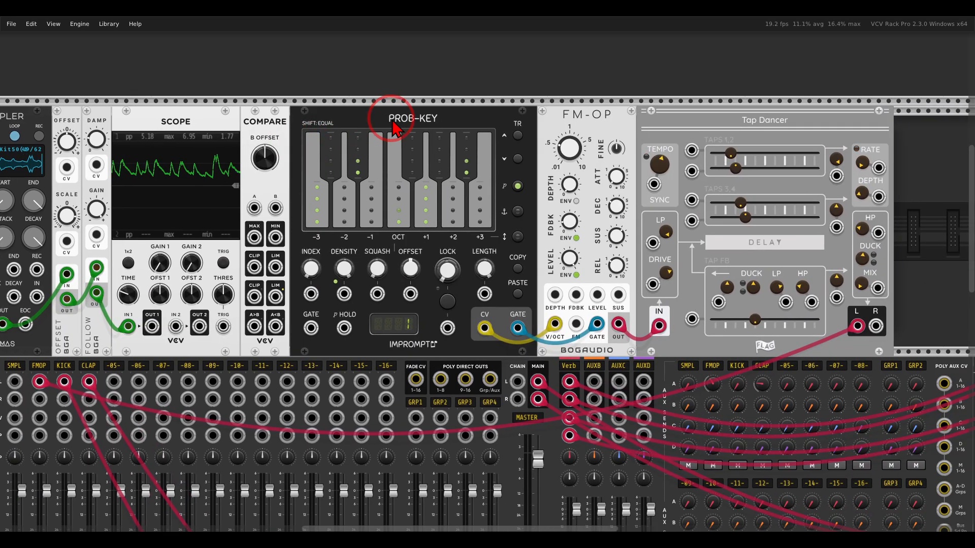
mouse_move(435, 102)
mouse_down()
mouse_move(378, 101)
mouse_move(446, 107)
mouse_up()
mouse_move(614, 102)
mouse_down()
mouse_move(576, 107)
mouse_move(611, 98)
mouse_up()
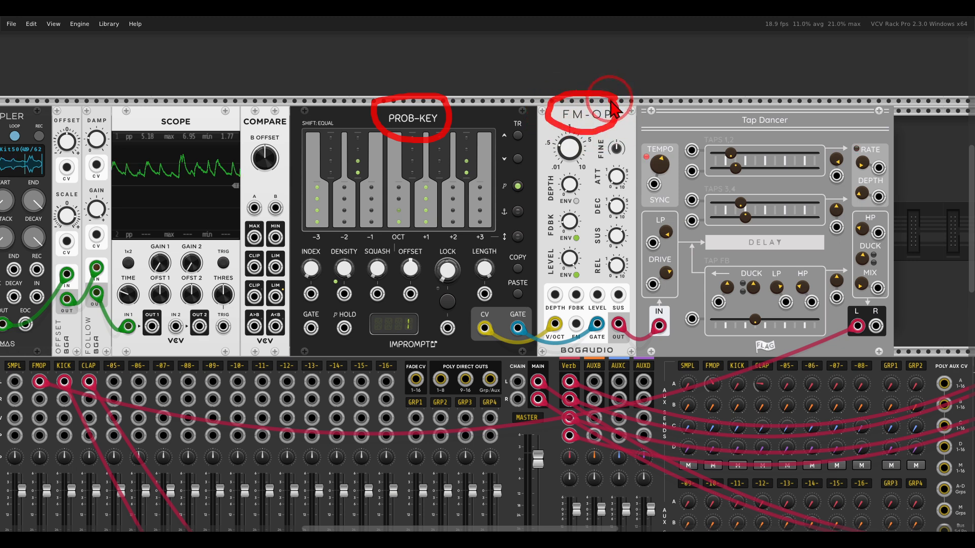
drag(790, 122, 797, 112)
key(Escape)
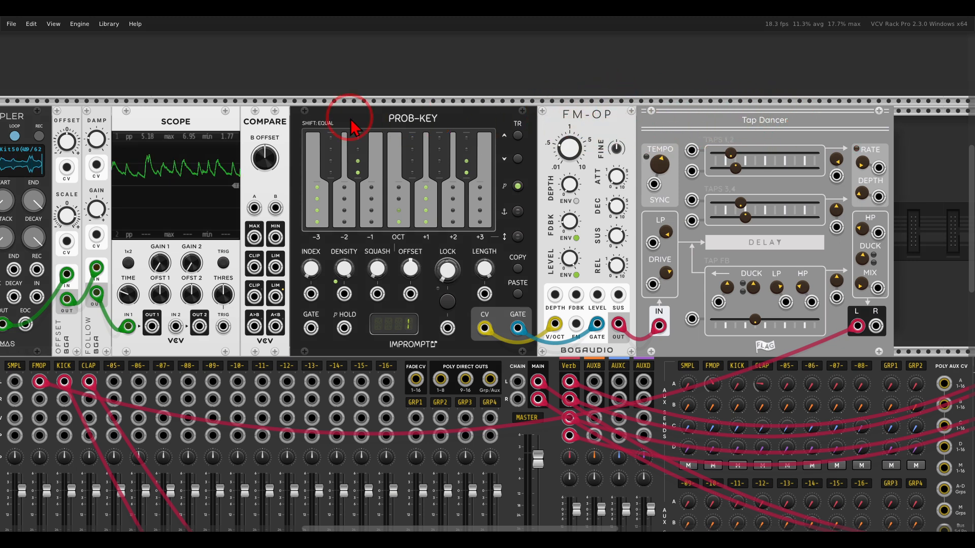
Patch the scope's OUT 1 into input A of the Compare module.
scroll(389, 126, left, 1)
drag(387, 119, 628, 110)
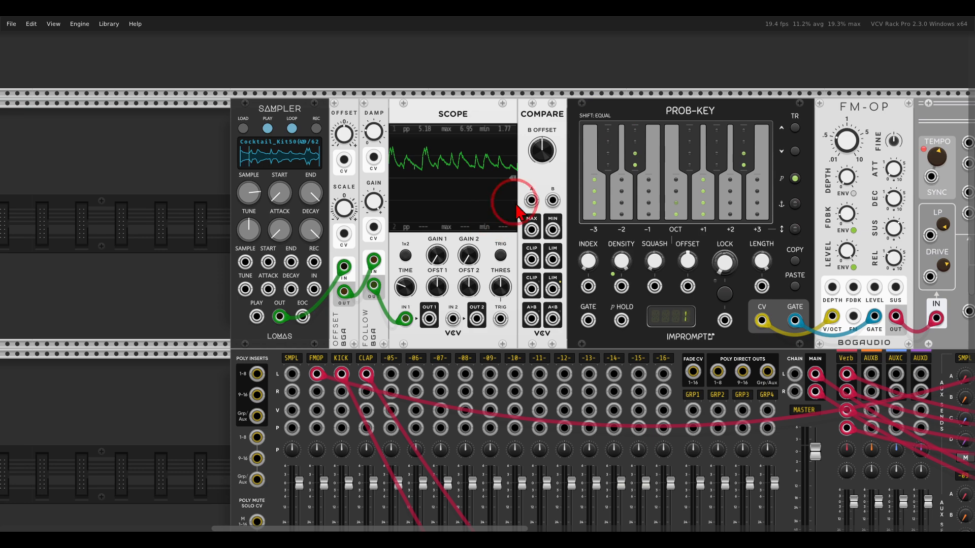
scroll(525, 190, up, 1)
scroll(525, 191, up, 1)
drag(525, 182, 550, 194)
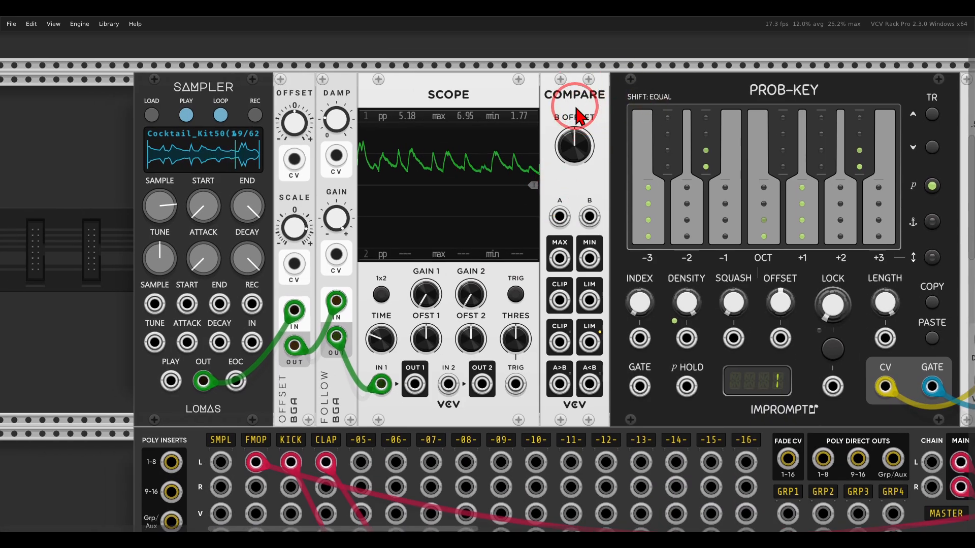
drag(415, 383, 577, 223)
scroll(555, 208, up, 2)
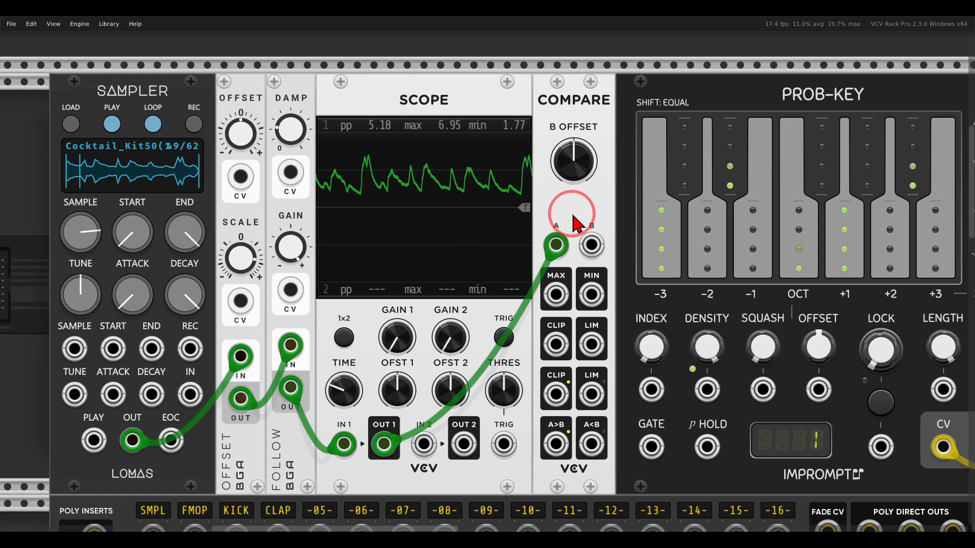
Examine the envelope on the scope in relation to the Compare module's B Offset control.
mouse_move(512, 164)
mouse_down()
mouse_move(402, 146)
mouse_move(495, 161)
mouse_up()
mouse_move(599, 133)
mouse_down()
mouse_move(530, 164)
mouse_move(605, 178)
mouse_move(603, 133)
mouse_up()
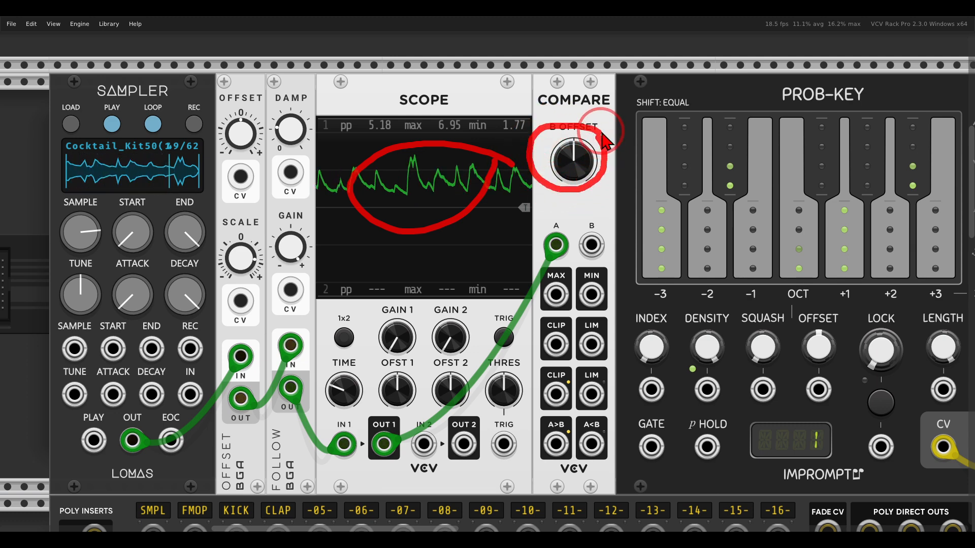
key(Escape)
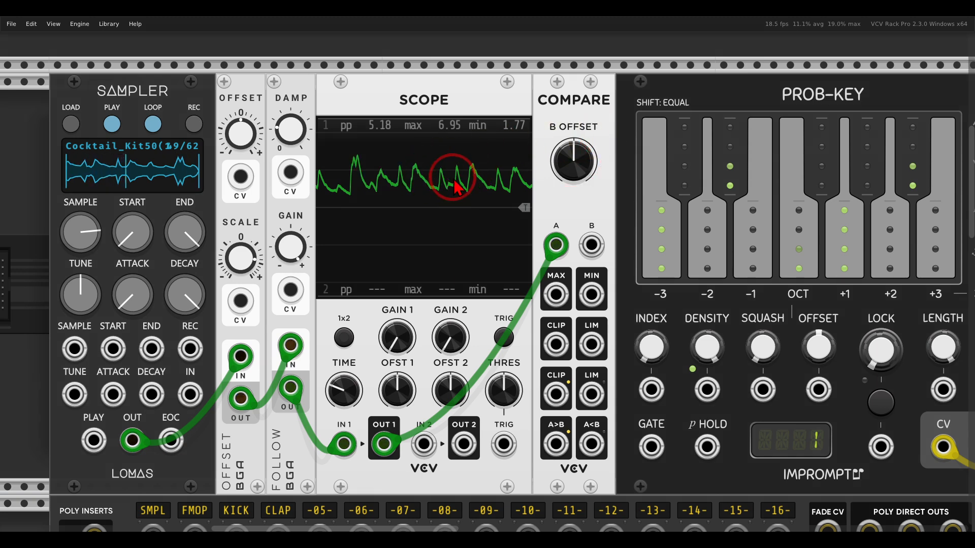
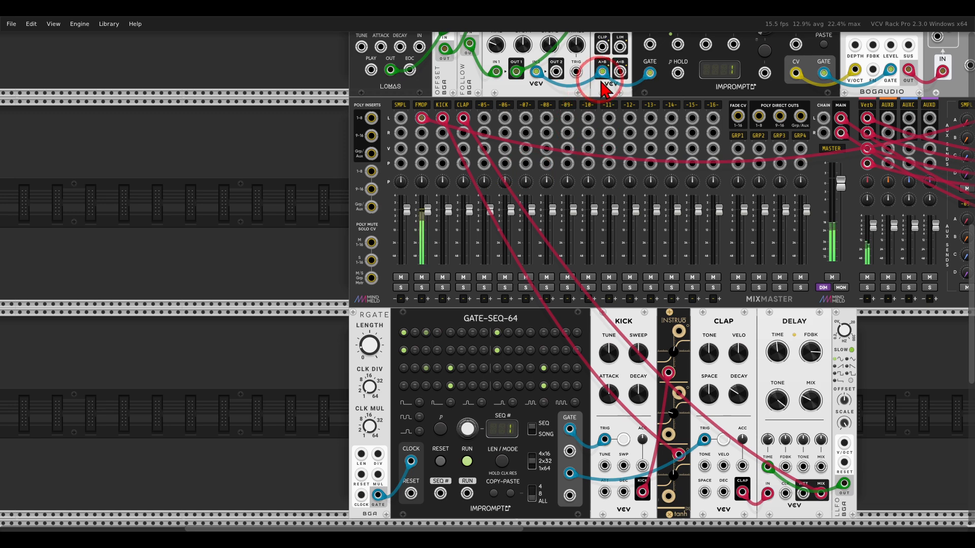
Patch the Compare module's A>B output into the clock input of the RGate module.
drag(602, 71, 363, 495)
key(c)
drag(366, 450, 360, 299)
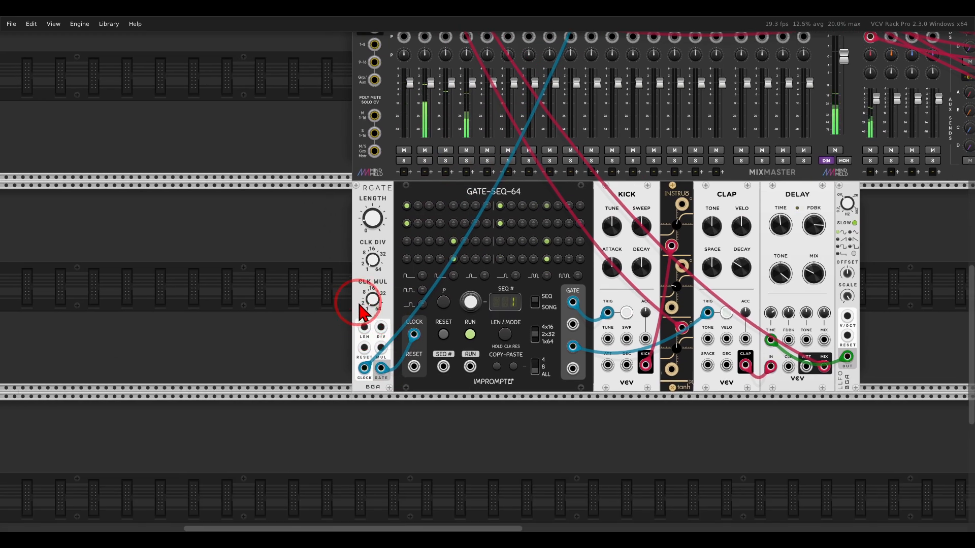
Set the RGate module's clock multiplication to 2.
scroll(361, 299, up, 3)
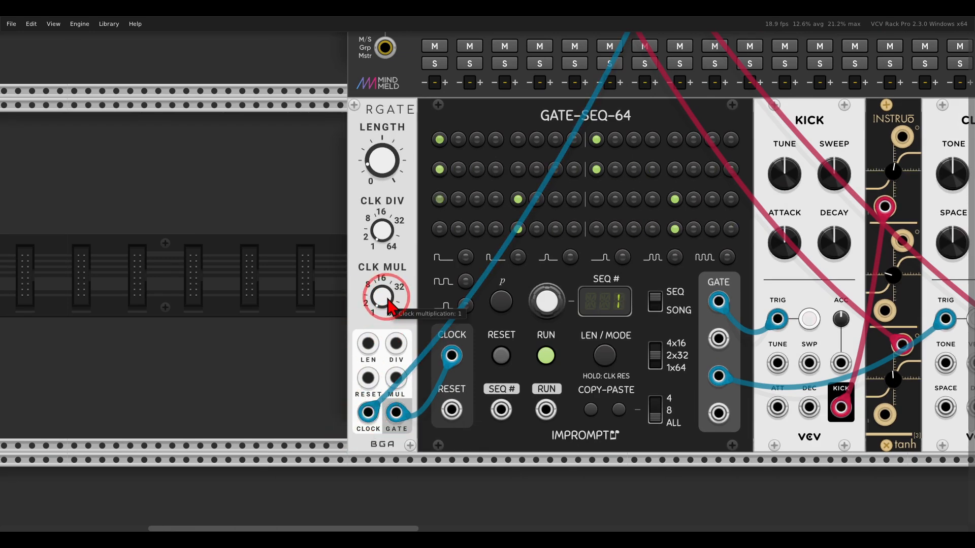
mouse_move(388, 301)
mouse_down()
mouse_move(381, 280)
mouse_move(386, 304)
mouse_up()
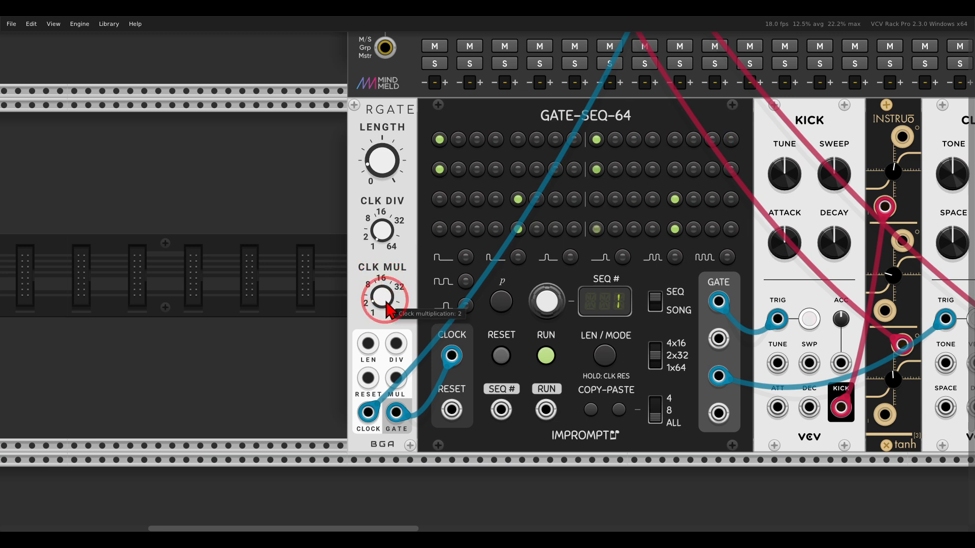
scroll(612, 320, down, 3)
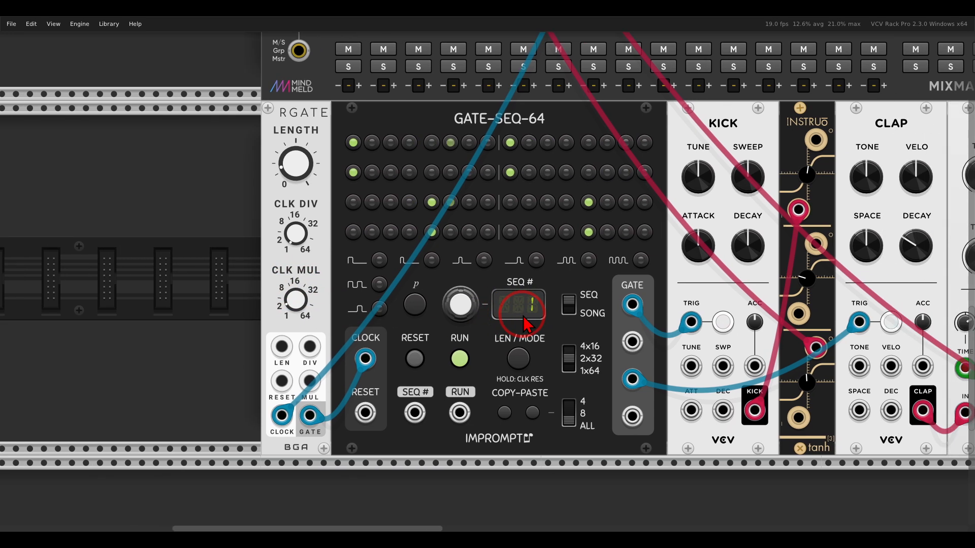
scroll(406, 294, right, 2)
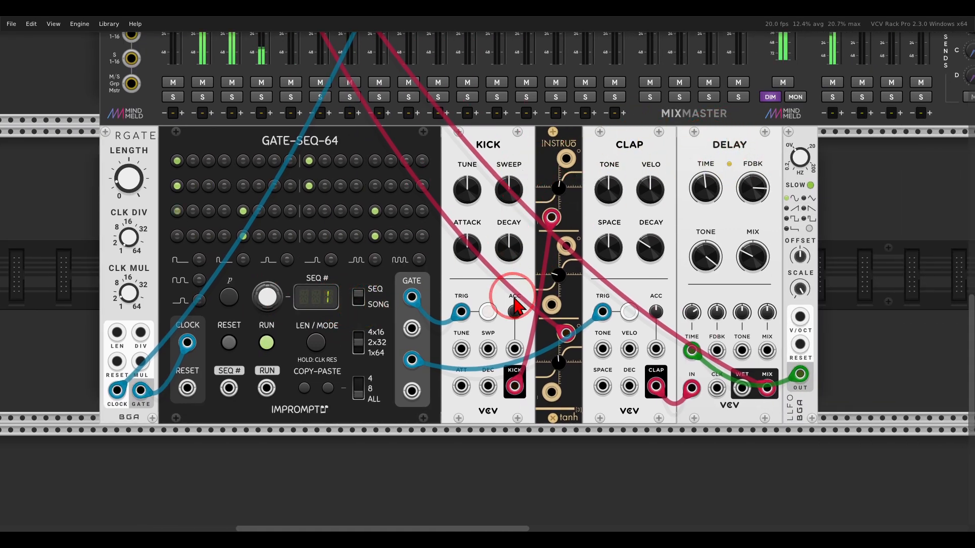
Try further clock multiplication settings on the RGate module to vary the speed of the kick and clap sequence.
drag(476, 284, 539, 285)
click(191, 287)
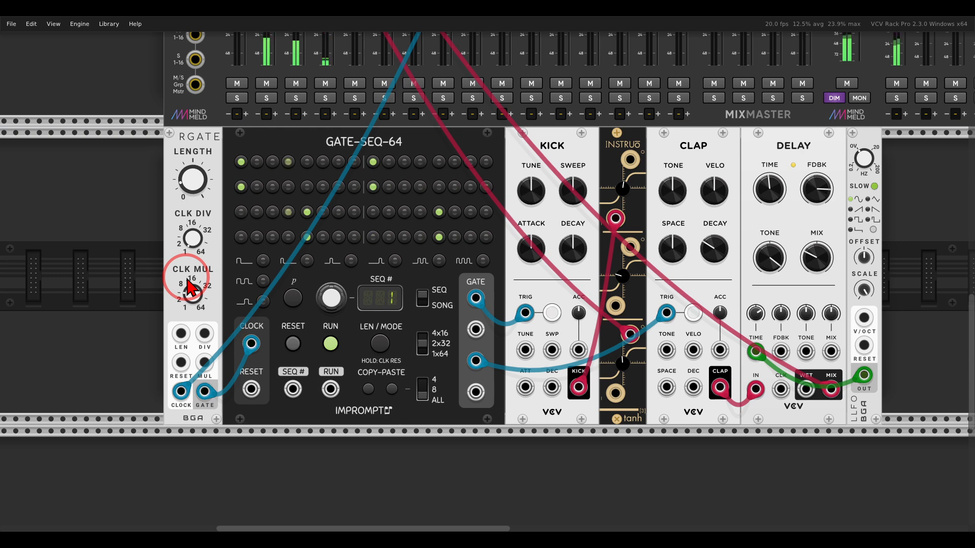
drag(191, 288, 188, 291)
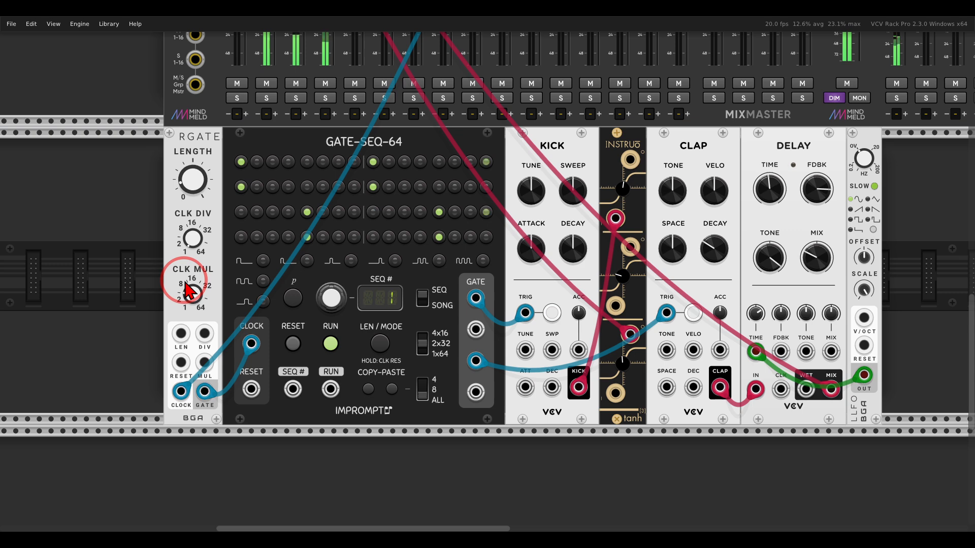
drag(188, 291, 198, 312)
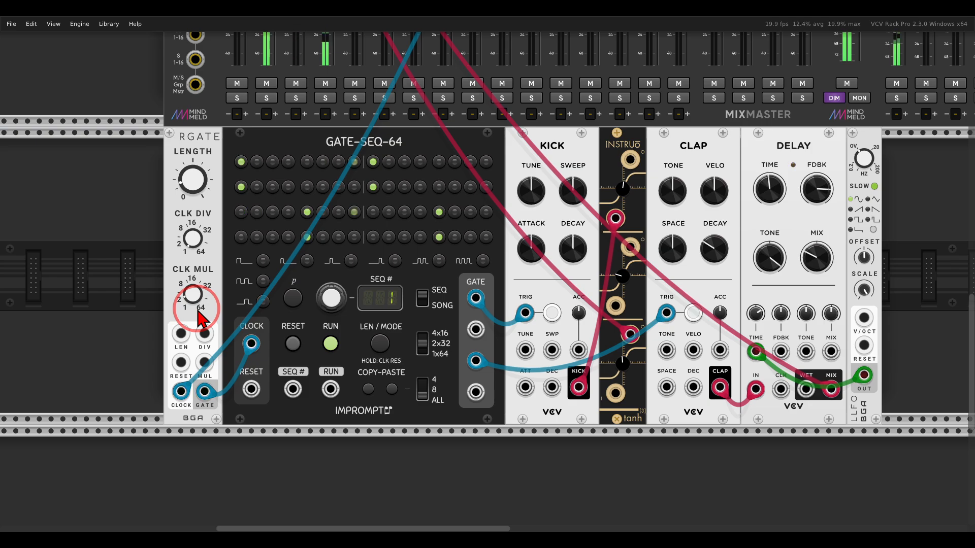
scroll(207, 269, down, 3)
drag(511, 208, 478, 348)
scroll(463, 323, down, 1)
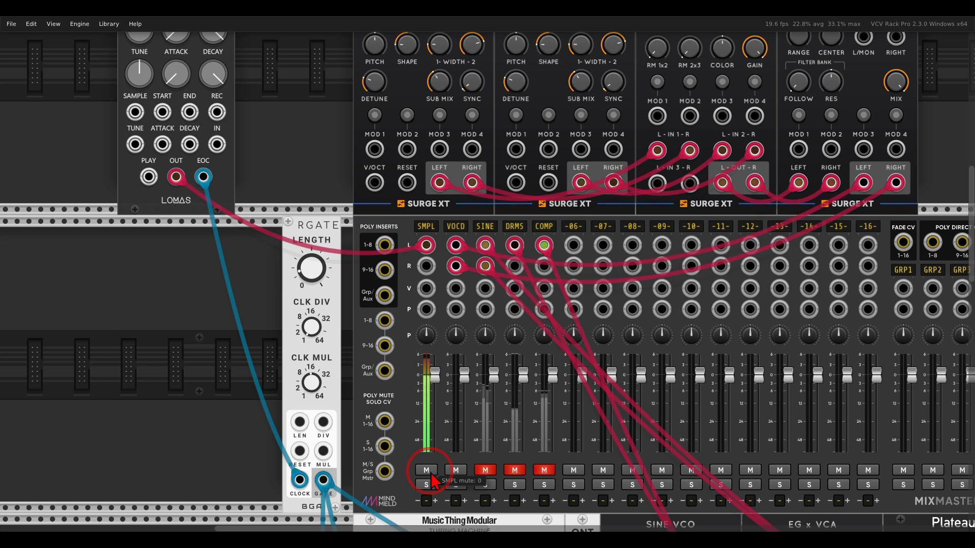
Examine the vocoder patch: the two Classic VCOs, the Mixer's Noise control and the Vocoder's left and right inputs.
drag(321, 130, 318, 335)
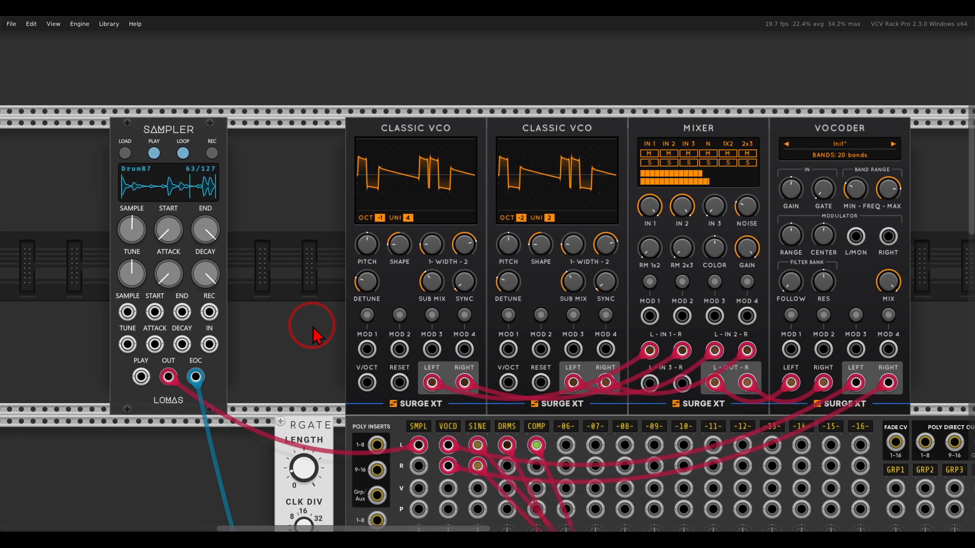
mouse_move(597, 104)
mouse_down()
mouse_move(348, 124)
mouse_move(560, 164)
mouse_move(612, 131)
mouse_move(594, 109)
mouse_up()
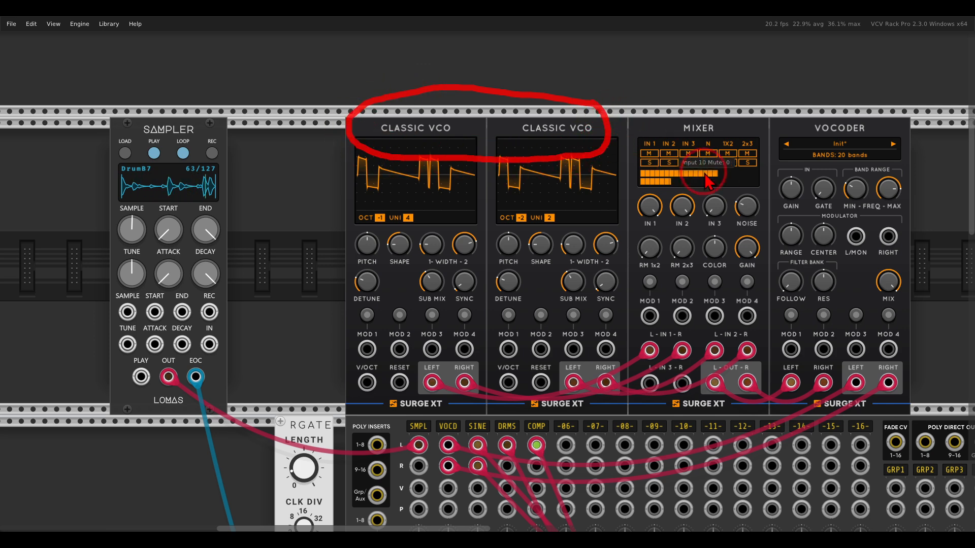
mouse_move(760, 188)
mouse_down()
mouse_move(730, 190)
mouse_move(729, 227)
mouse_move(744, 239)
mouse_move(770, 226)
mouse_move(767, 199)
mouse_move(750, 183)
mouse_up()
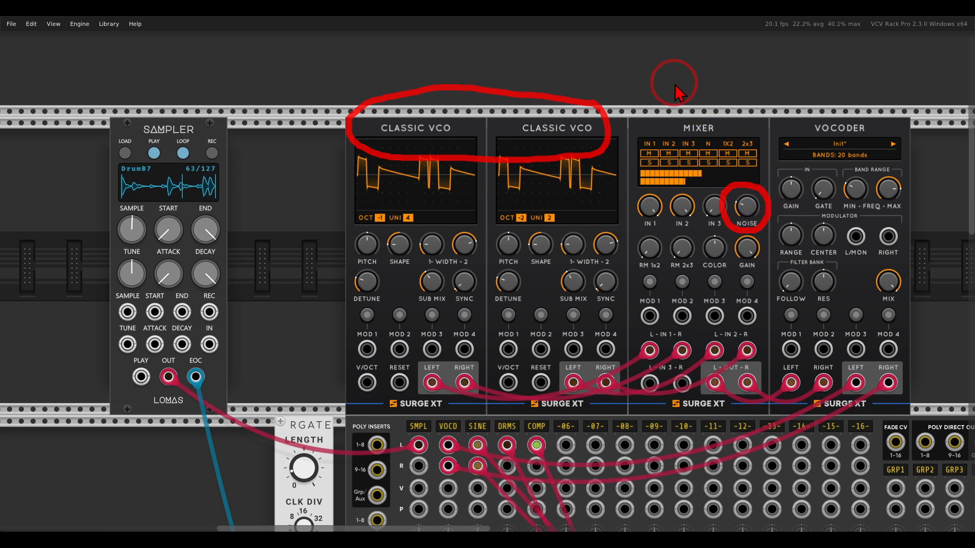
key(Escape)
drag(699, 103, 651, 84)
drag(786, 338, 730, 338)
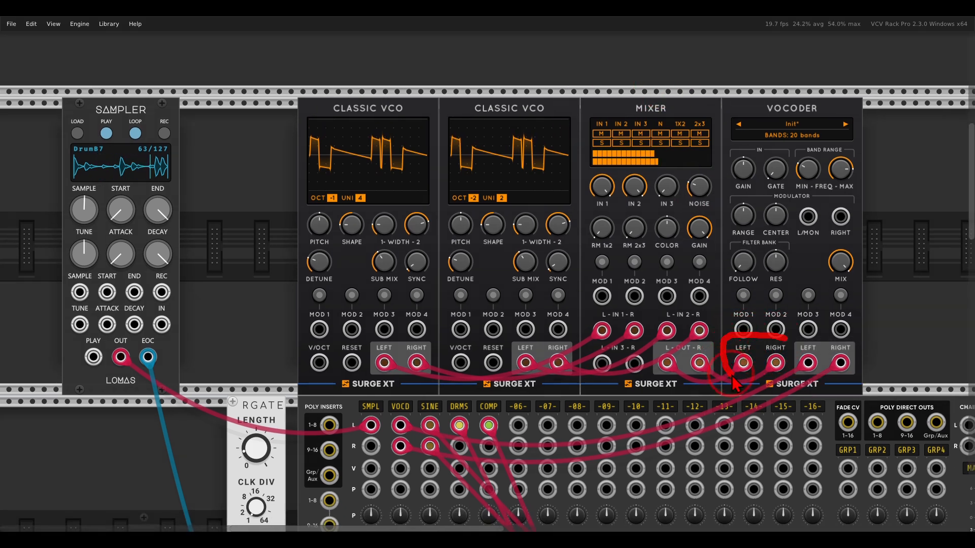
mouse_move(732, 375)
mouse_down()
mouse_move(795, 388)
mouse_move(808, 355)
mouse_move(788, 345)
mouse_up()
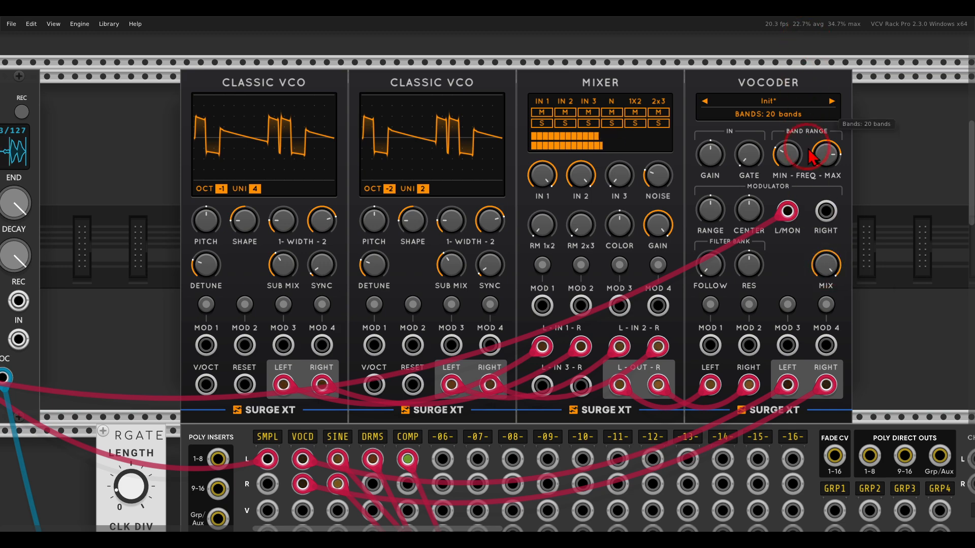
Lower the Vocoder's filter bank resonance to about -81% and raise its Follow amount slightly.
scroll(761, 218, right, 2)
scroll(756, 269, up, 3)
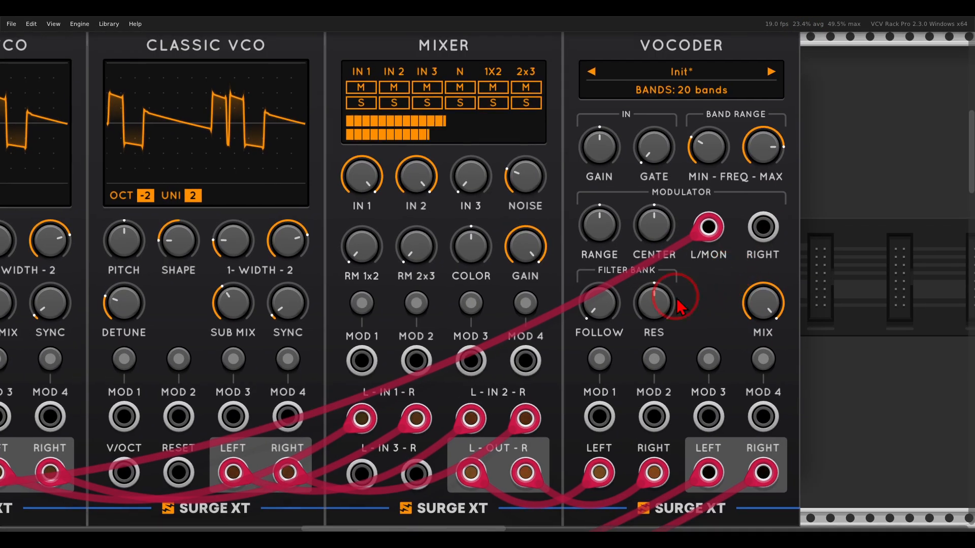
drag(681, 307, 655, 378)
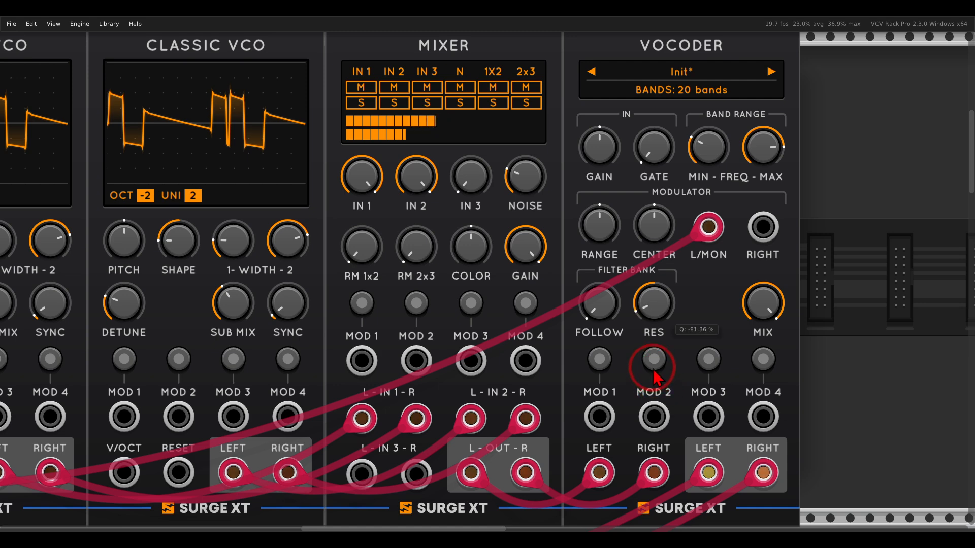
drag(589, 325, 584, 246)
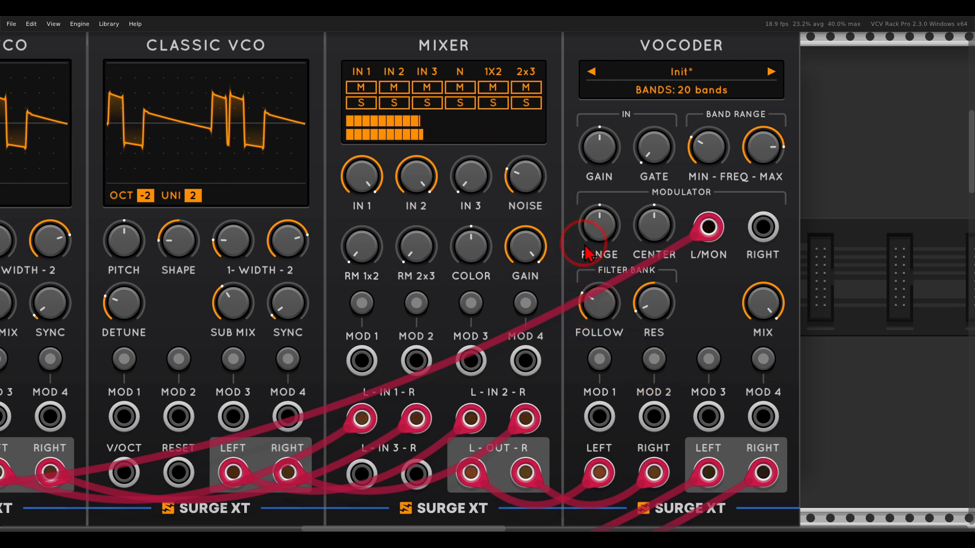
Fine-tune the Vocoder's input, band range, modulator and resonance controls, with the minimum frequency at about 80 Hz and the maximum fully up.
drag(595, 138, 599, 148)
drag(710, 152, 716, 196)
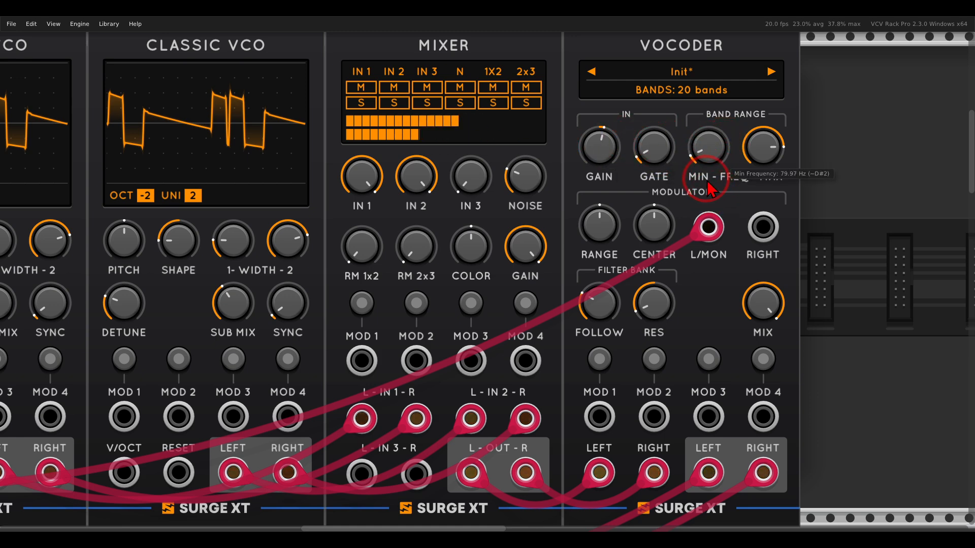
mouse_move(756, 154)
mouse_down()
mouse_move(758, 187)
mouse_move(752, 159)
mouse_up()
drag(655, 305, 654, 324)
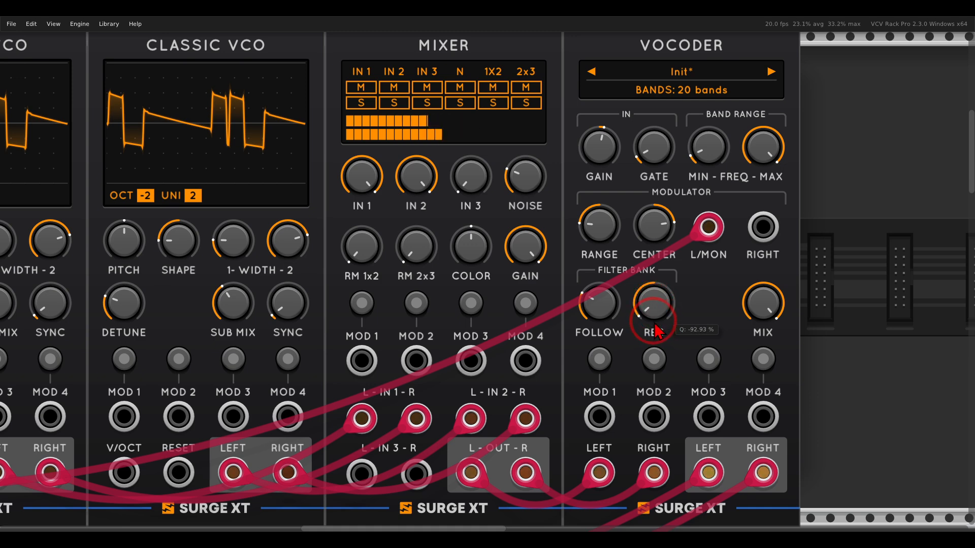
Turn the Vocoder's Mix down to 0% to compare the dry carrier, and bring it back to fully wet.
drag(762, 304, 766, 526)
click(763, 358)
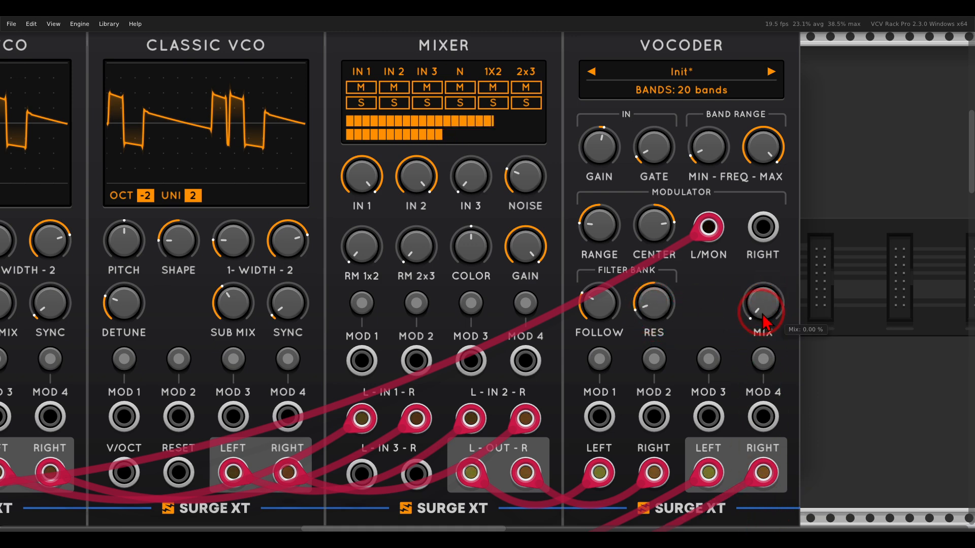
drag(761, 304, 772, 26)
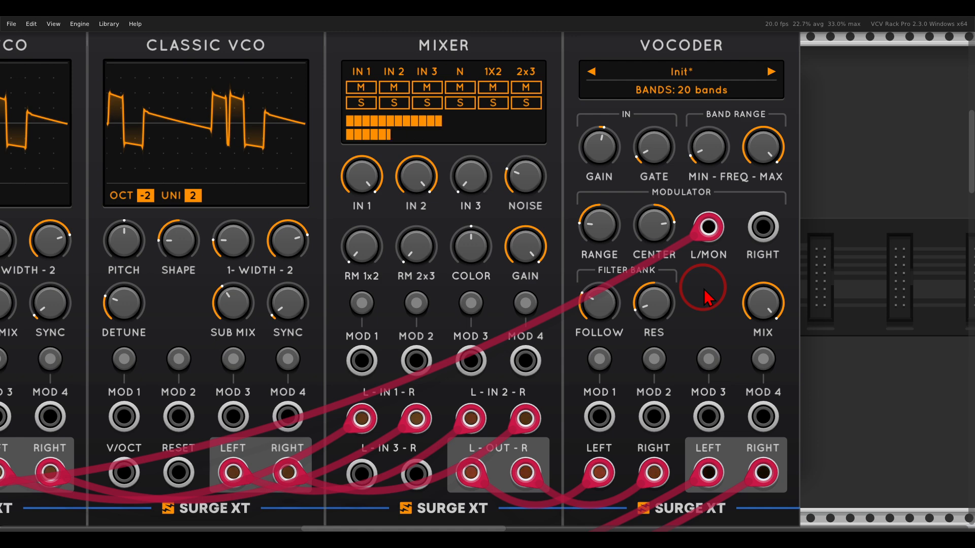
Try the Vocoder with 16, 12, 8 and 4 bands, and return it to 20 bands.
click(707, 149)
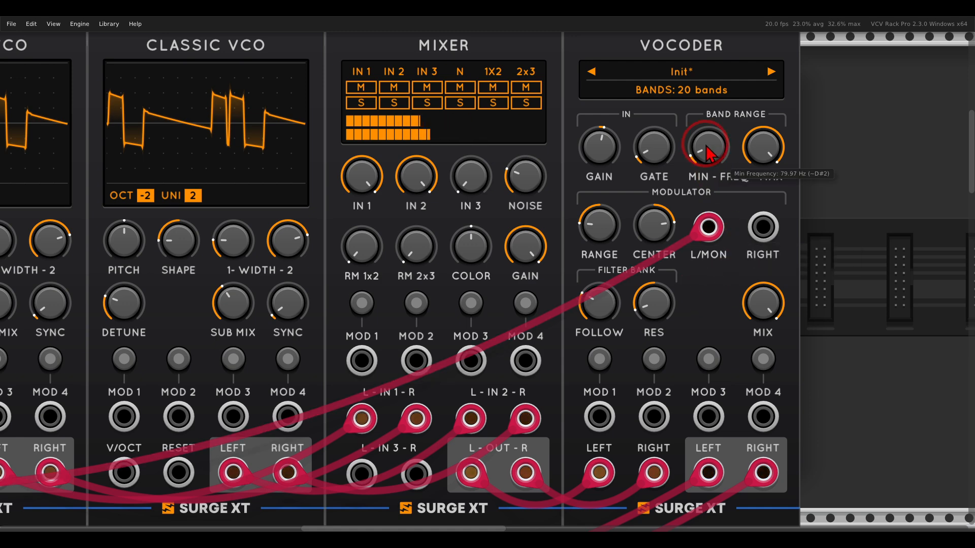
click(691, 95)
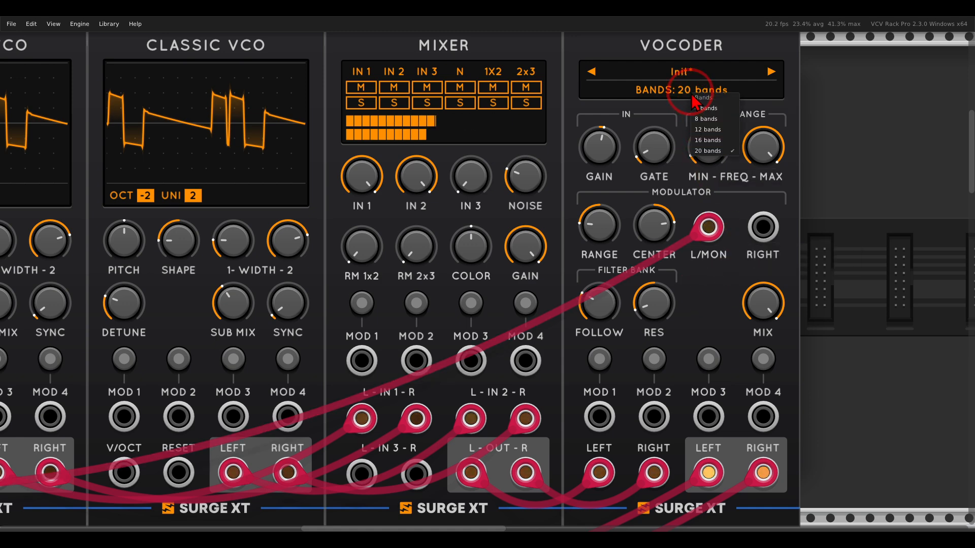
click(711, 142)
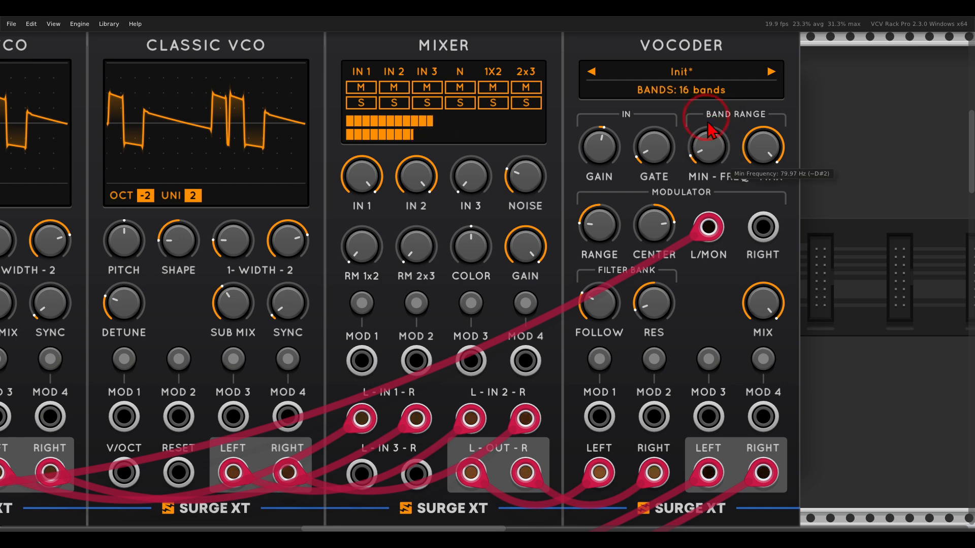
click(703, 93)
click(716, 128)
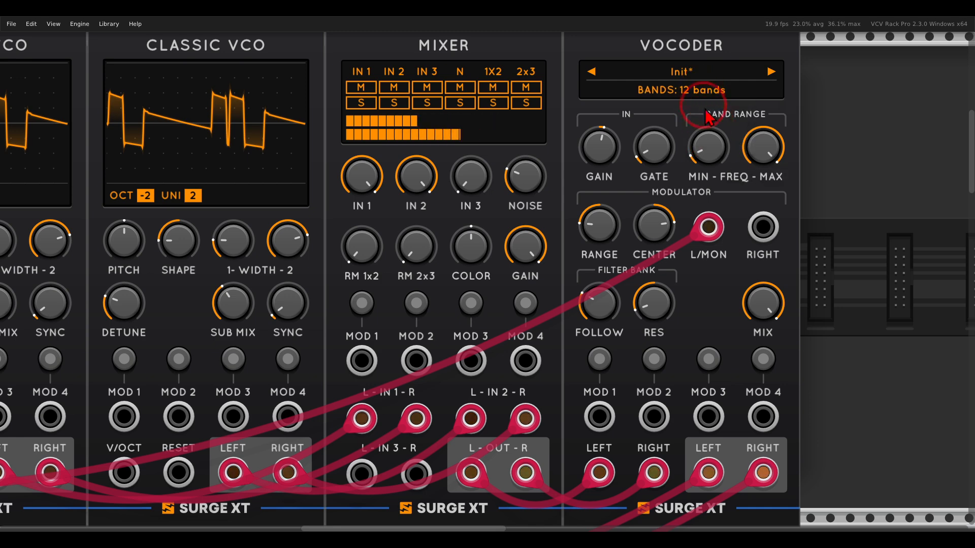
click(699, 96)
click(713, 119)
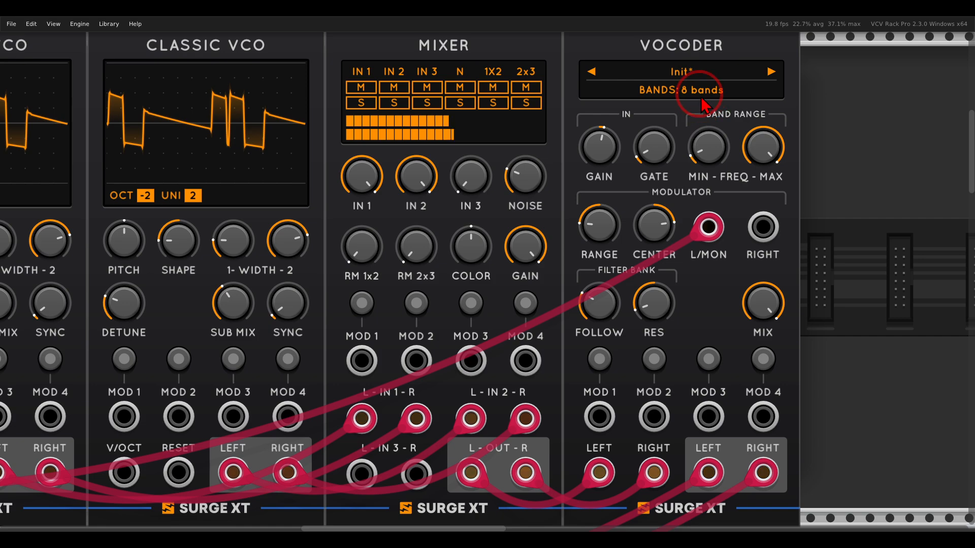
click(701, 91)
click(711, 108)
click(703, 99)
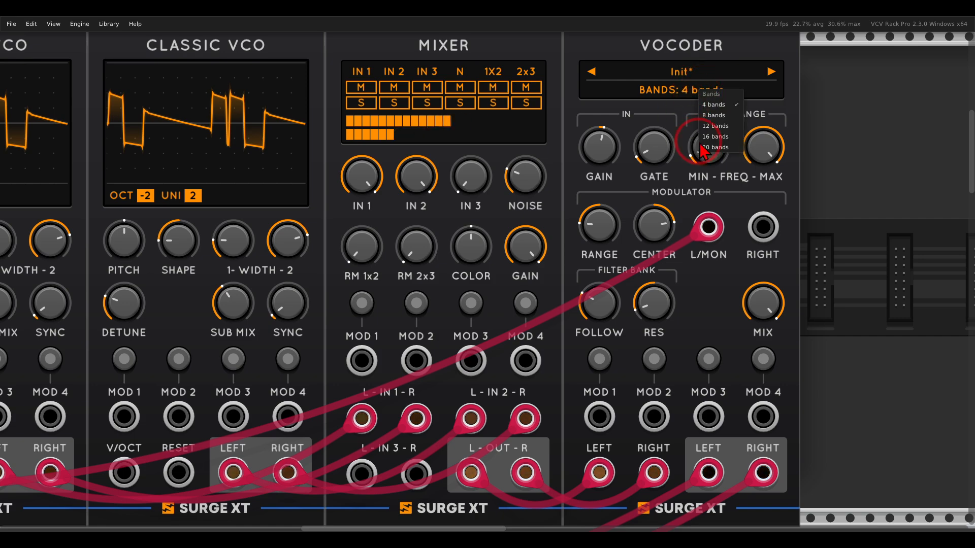
click(703, 154)
Examine the second patch's AM/RM and Tap Dancer chain and the Sine VCO routed through the VC Polarizer into Distortion.
scroll(556, 238, down, 5)
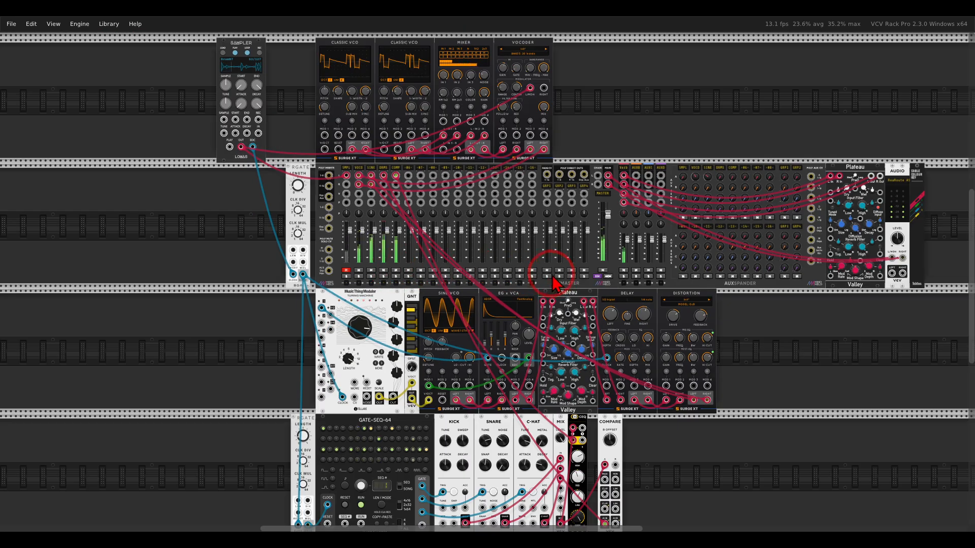
scroll(554, 282, down, 3)
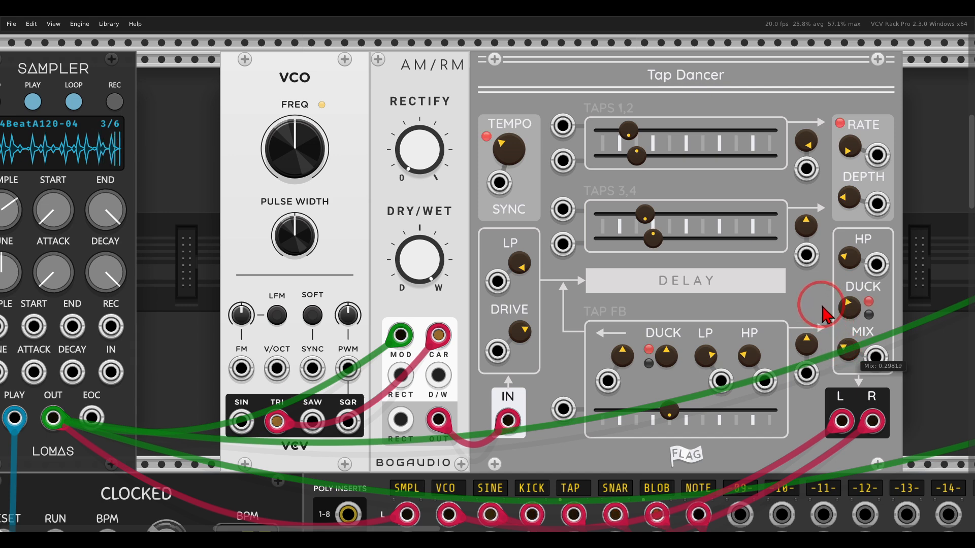
drag(812, 298, 804, 291)
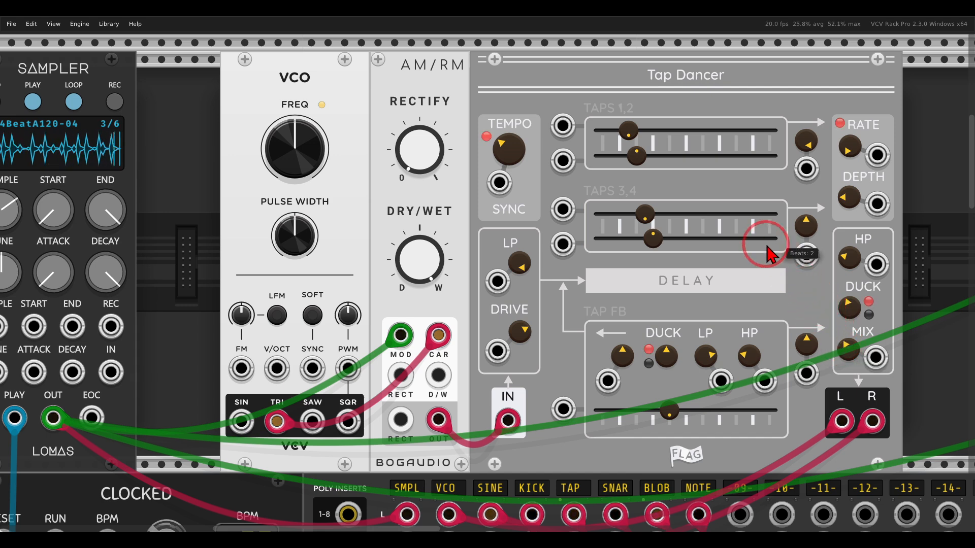
drag(714, 270, 717, 278)
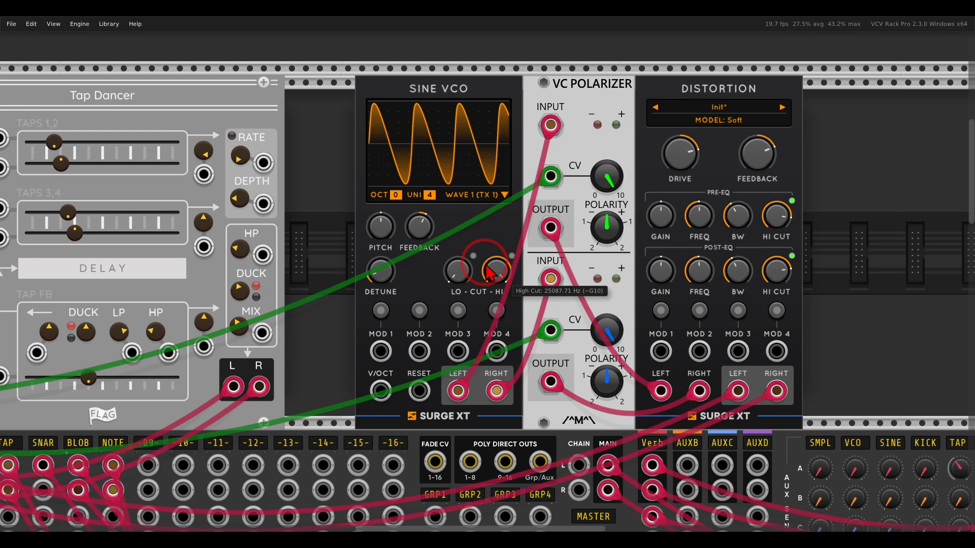
scroll(495, 270, down, 2)
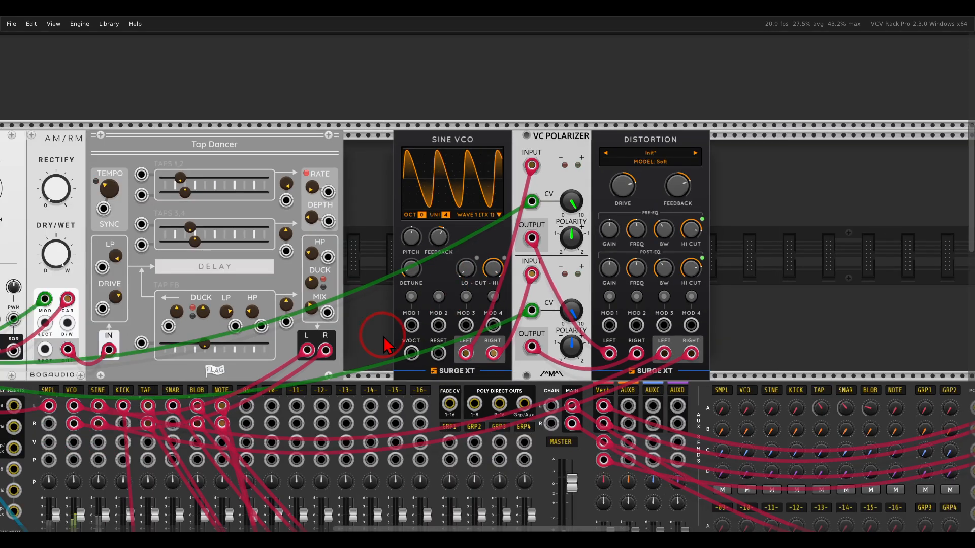
Unmute the SINE, KICK, TAP, SNAR, BLOB and NOTE channels on the mixer, bringing the voices in gradually.
drag(383, 337, 671, 258)
scroll(315, 386, down, 2)
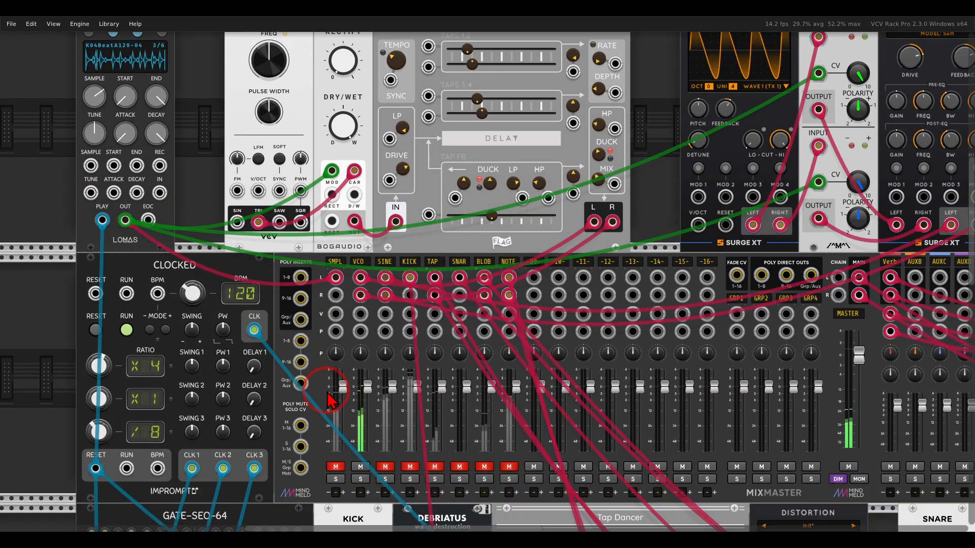
click(384, 467)
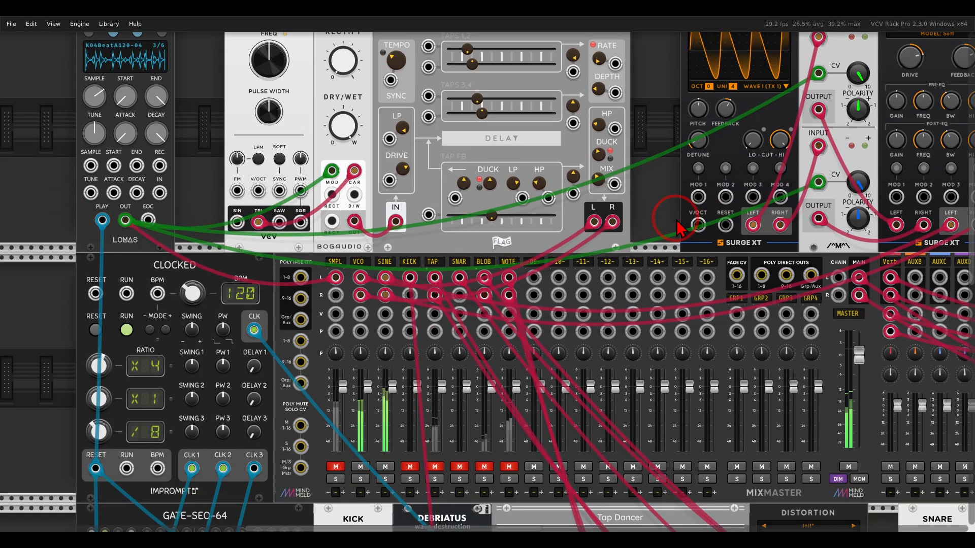
drag(659, 224, 596, 321)
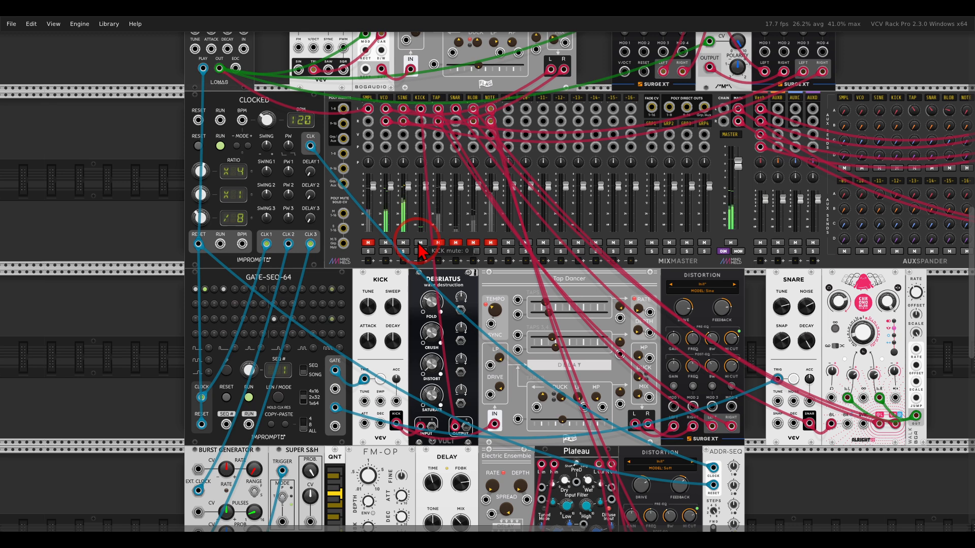
click(421, 244)
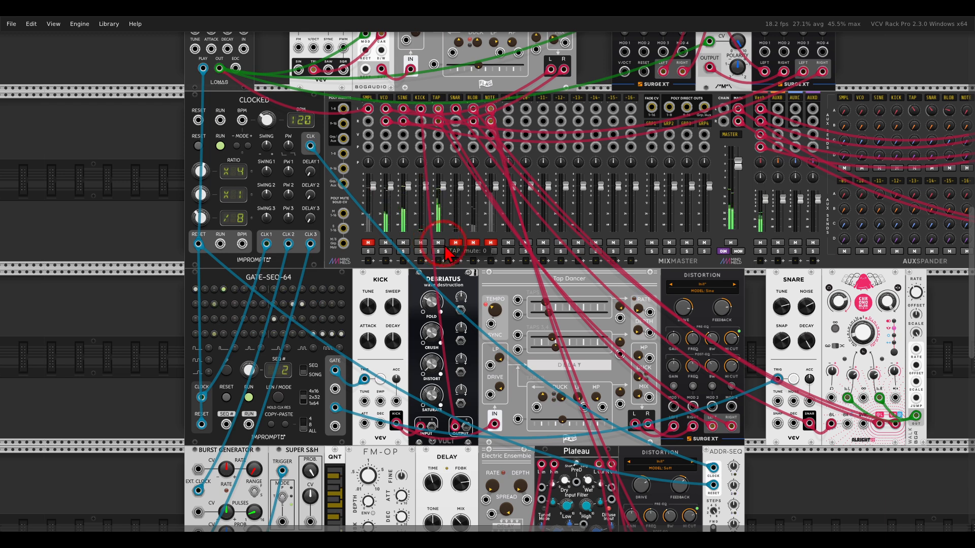
click(472, 244)
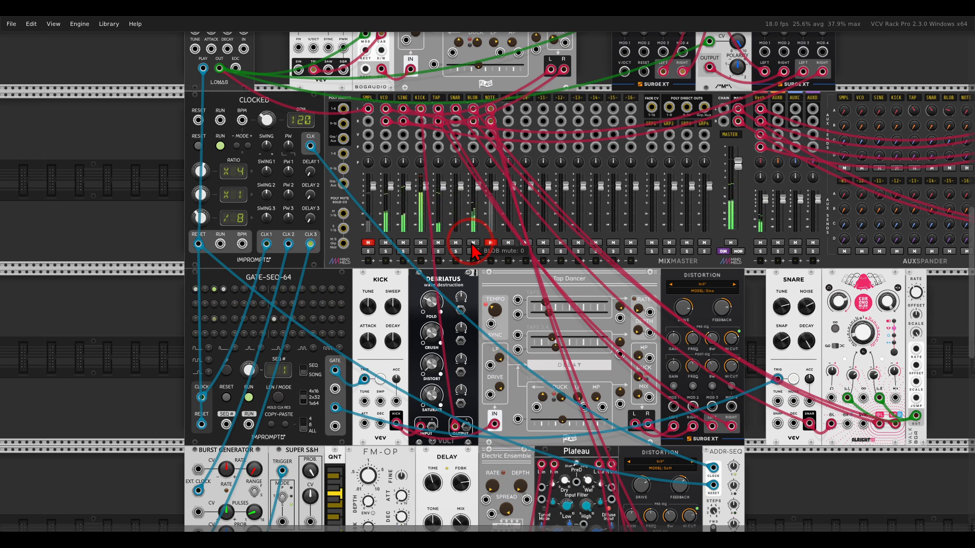
scroll(472, 250, down, 5)
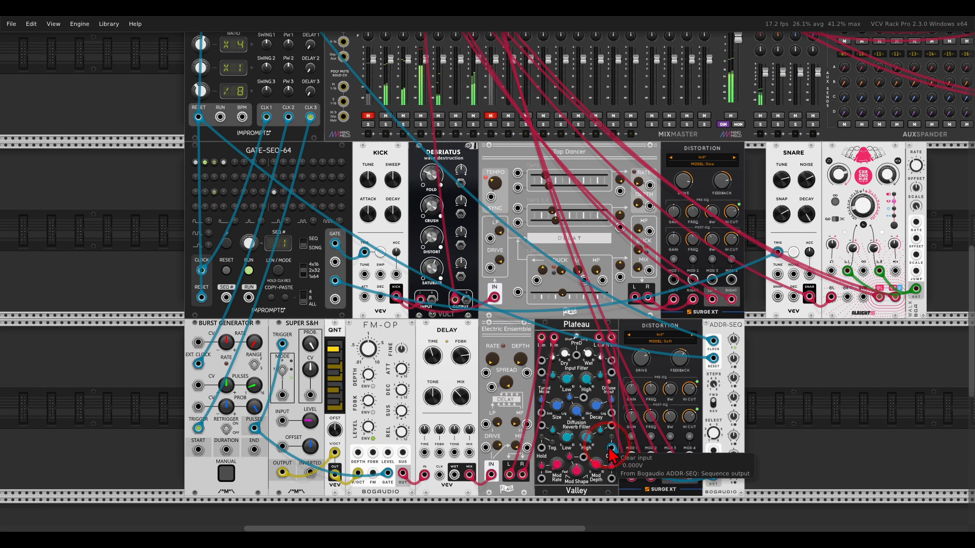
click(490, 116)
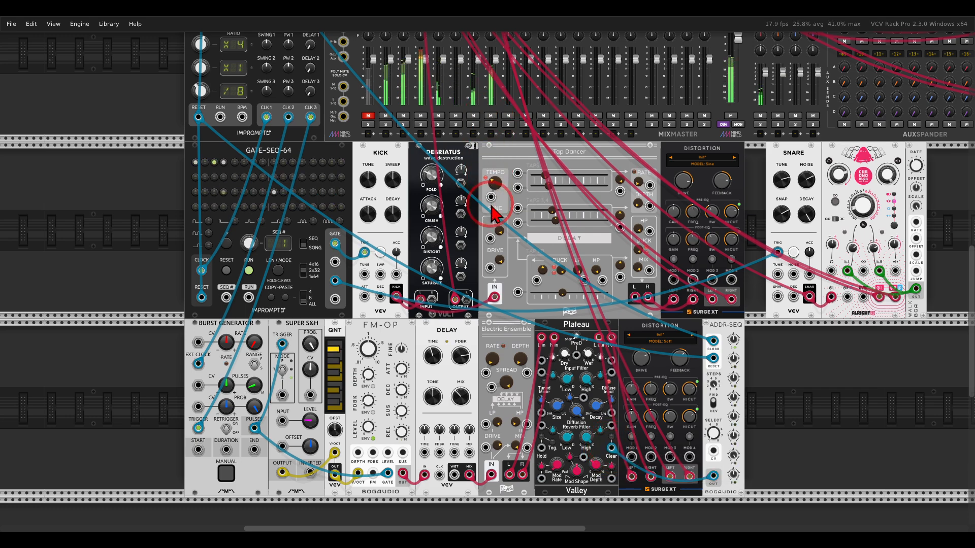
Mute the VCO and SINE channels on the mixer to compare the mix without them, and unmute both again.
scroll(500, 196, down, 3)
scroll(467, 269, down, 1)
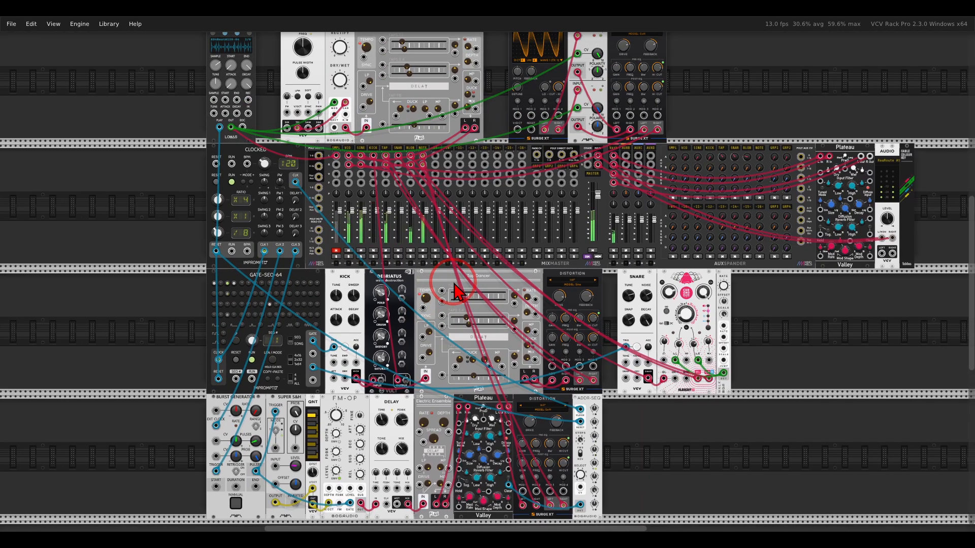
scroll(457, 284, down, 2)
drag(455, 277, 482, 292)
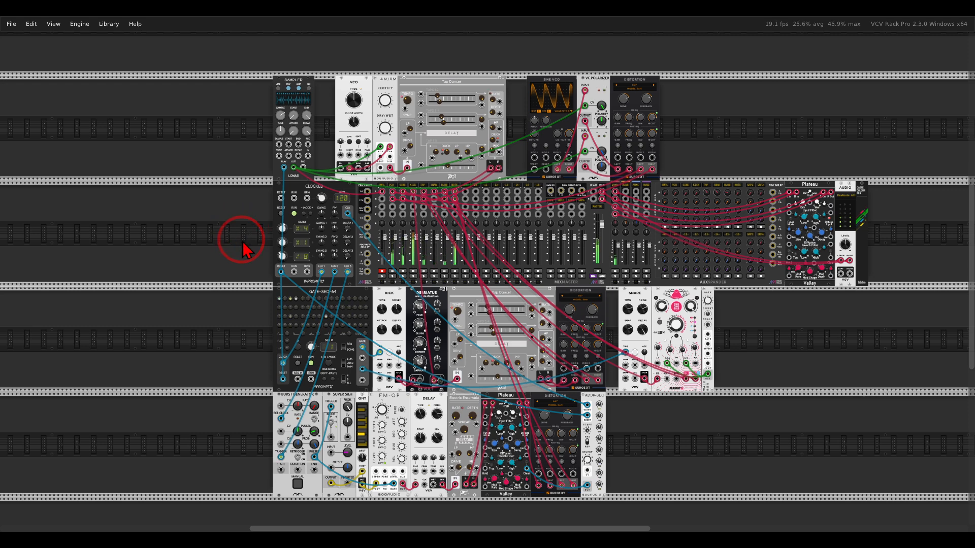
click(392, 272)
click(403, 273)
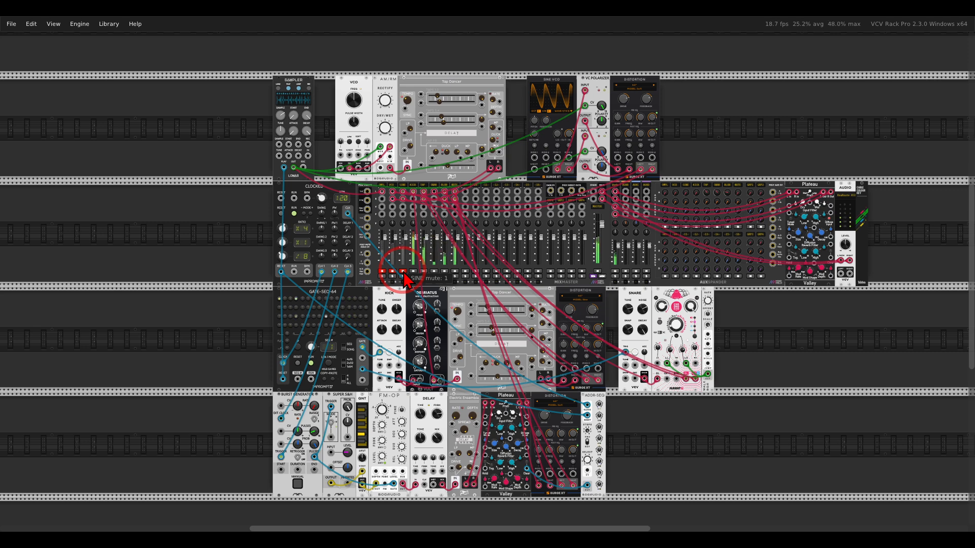
click(404, 273)
click(393, 273)
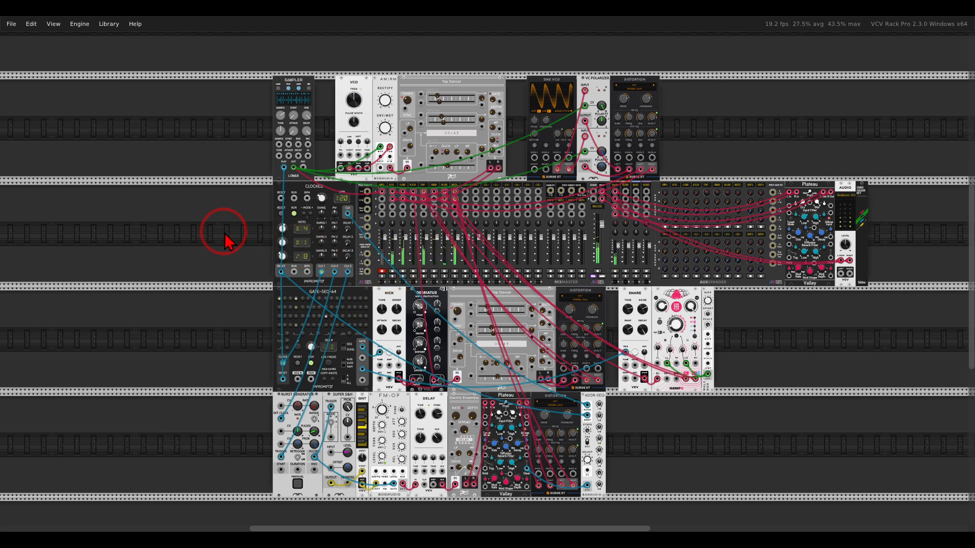